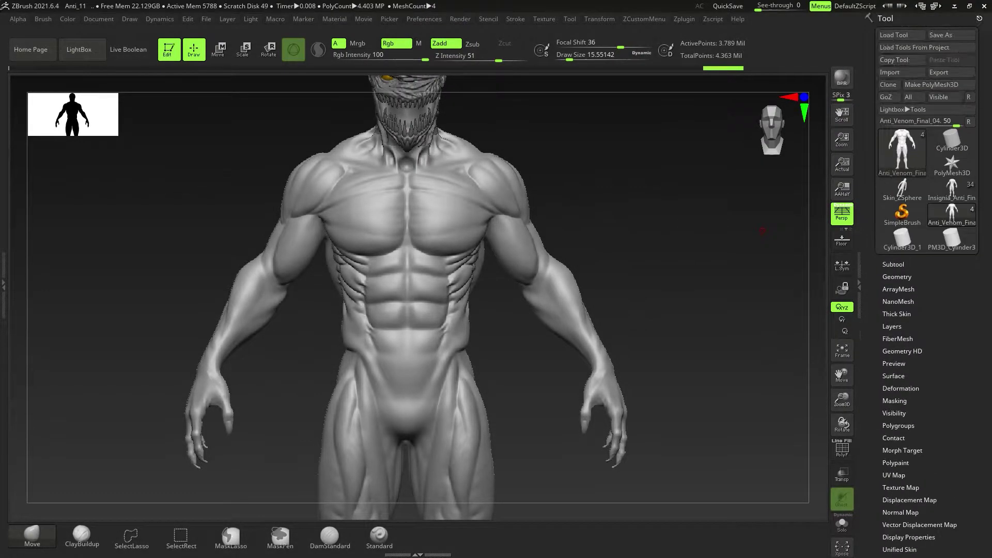
- Create a new sculpting layer on the body mesh
scroll(905, 26, "down", 4)
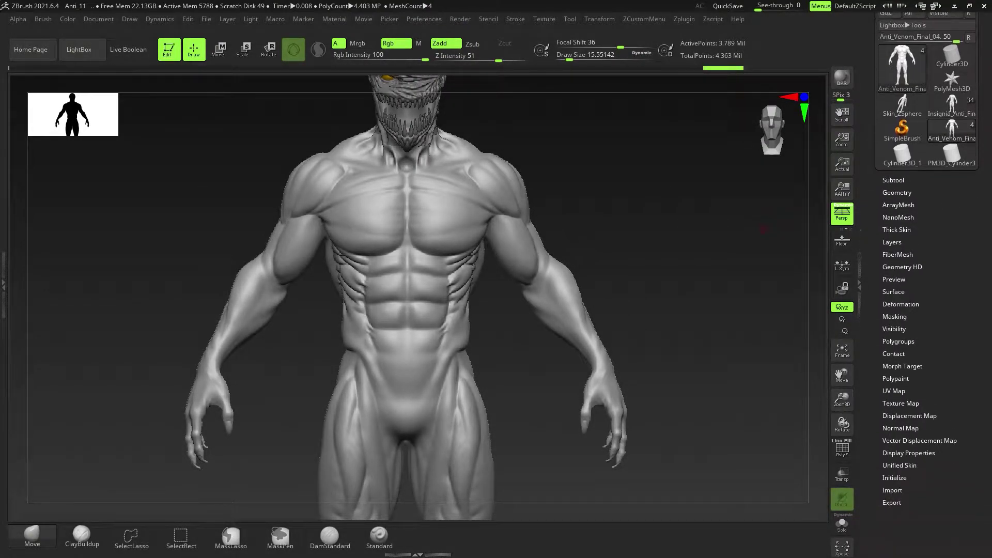
left_click(902, 239)
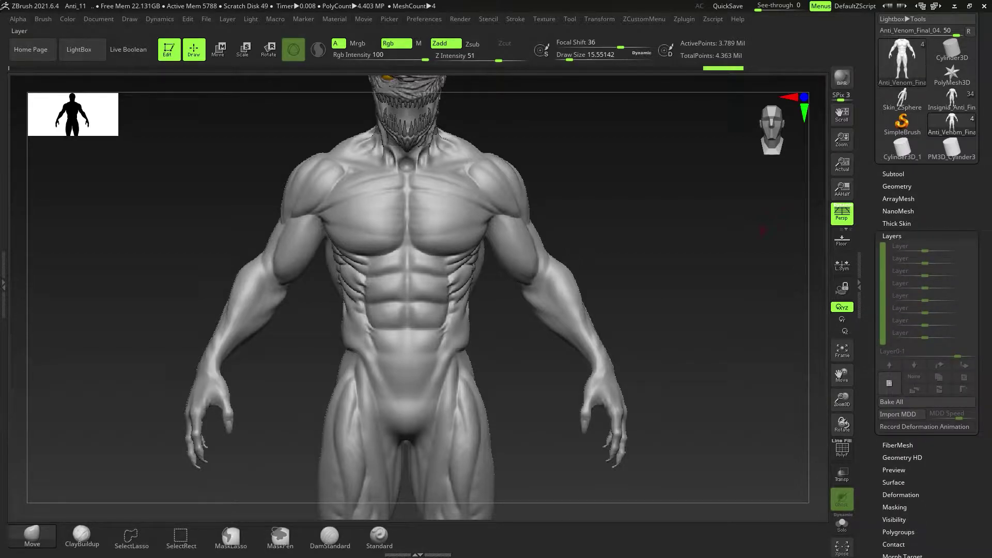
scroll(873, 313, "down", 3)
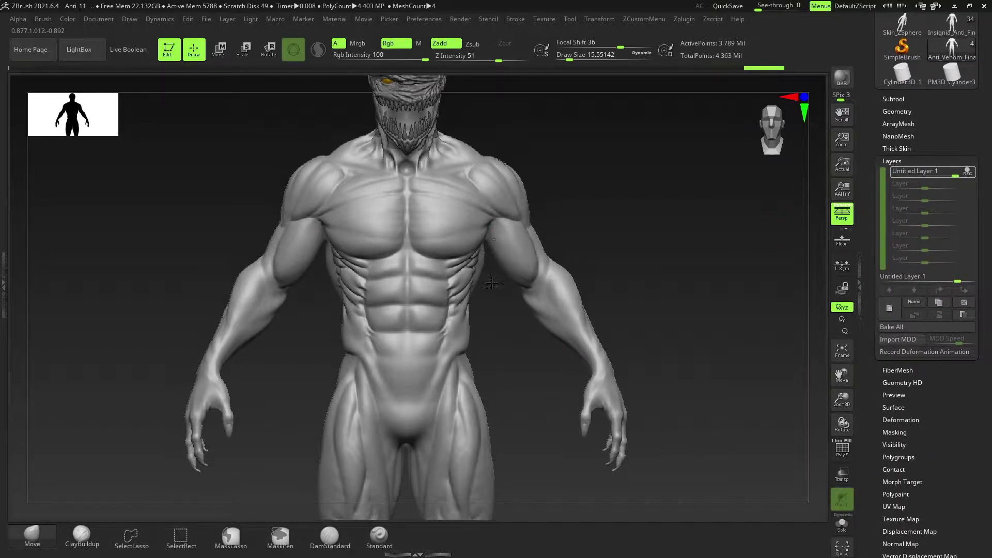
left_click_drag(648, 353, 672, 310)
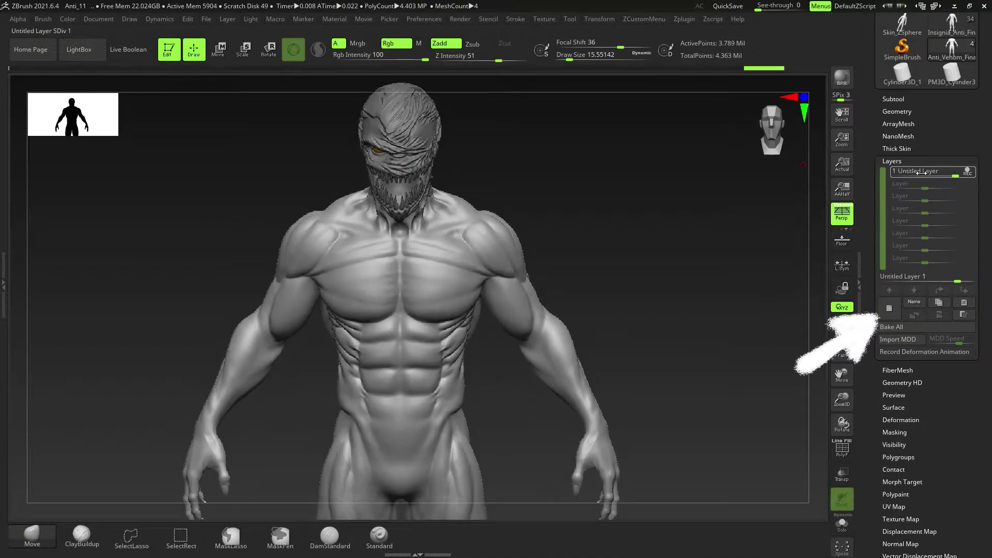
- Turn off recording on the new layer and decline the switch to 2.5D mode
left_click(967, 171)
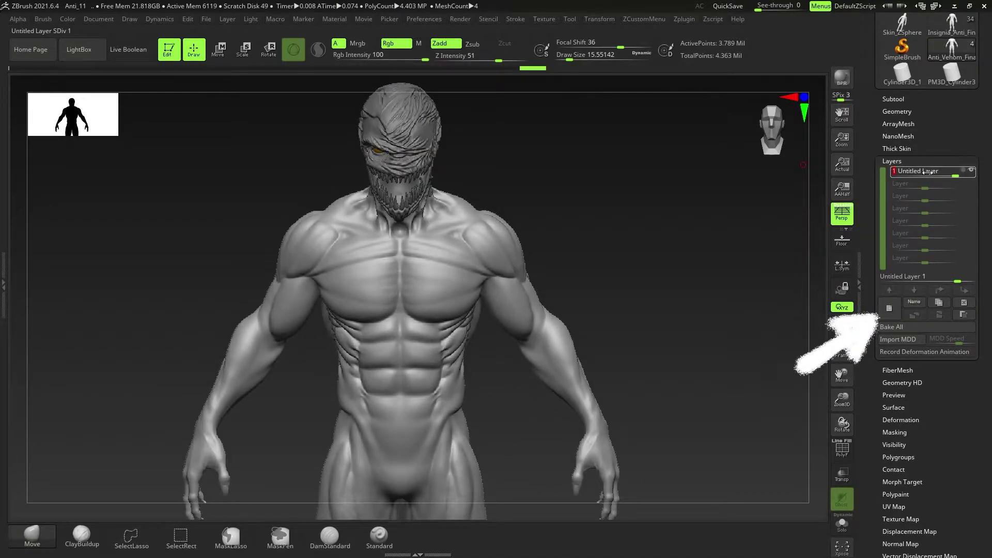
left_click(927, 172)
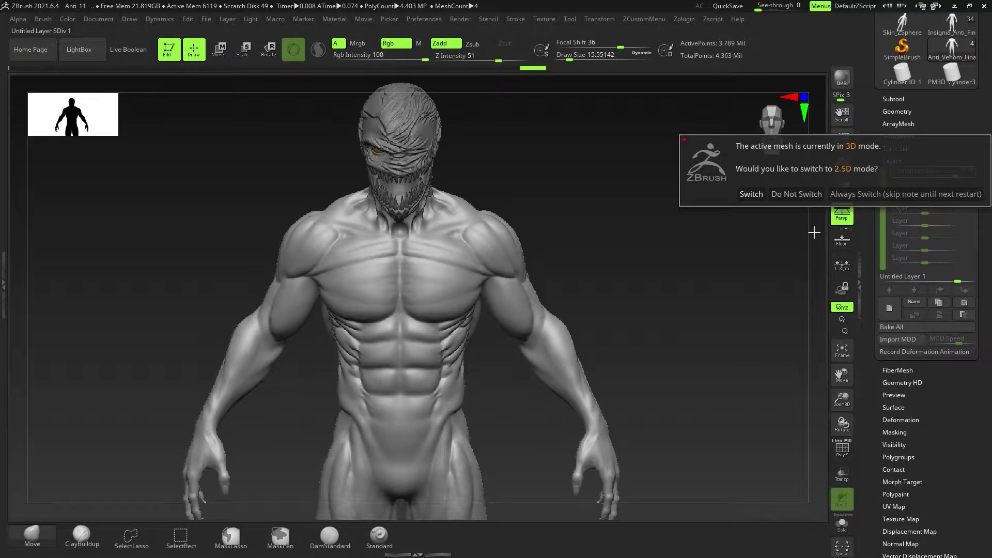
left_click(819, 198)
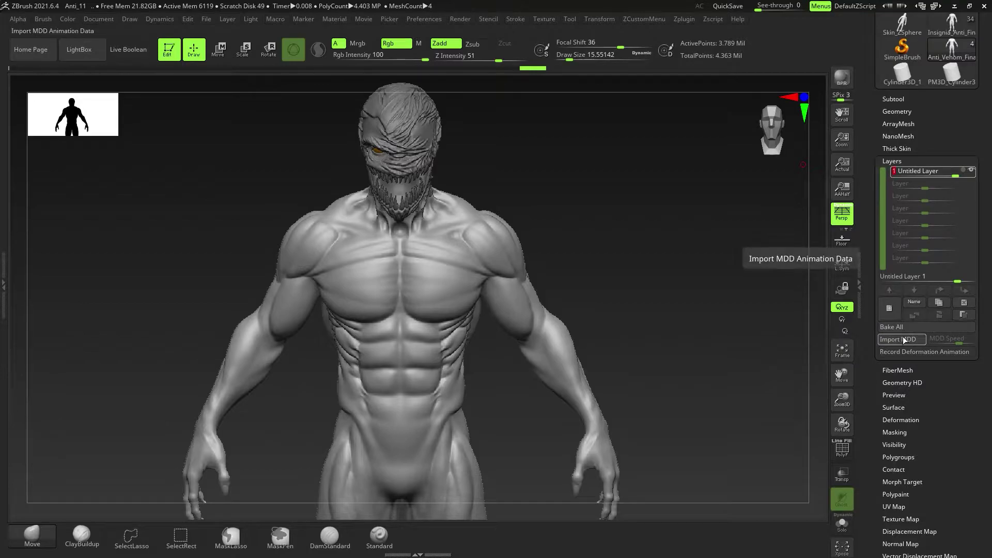
- Rename the new layer as Liquid
left_click(922, 305)
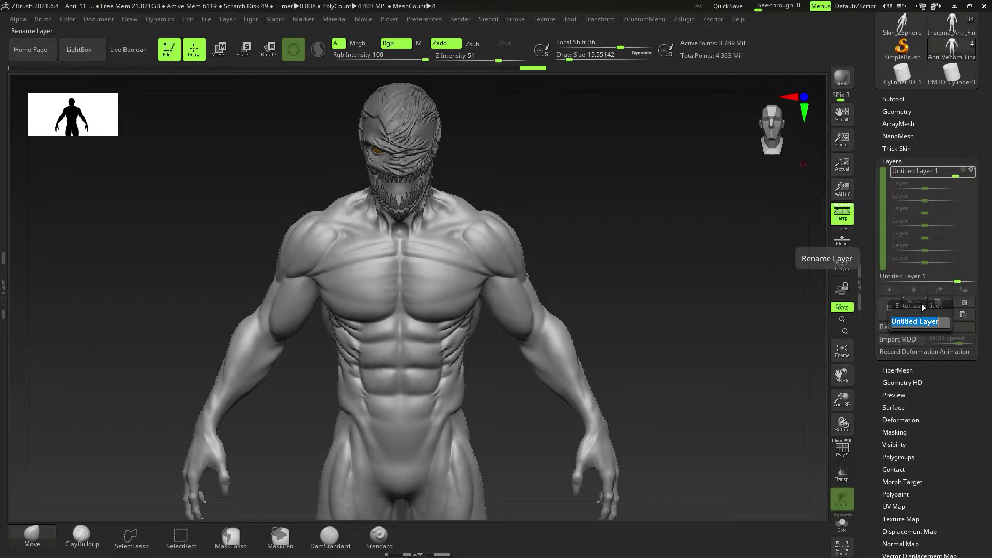
key("shift")
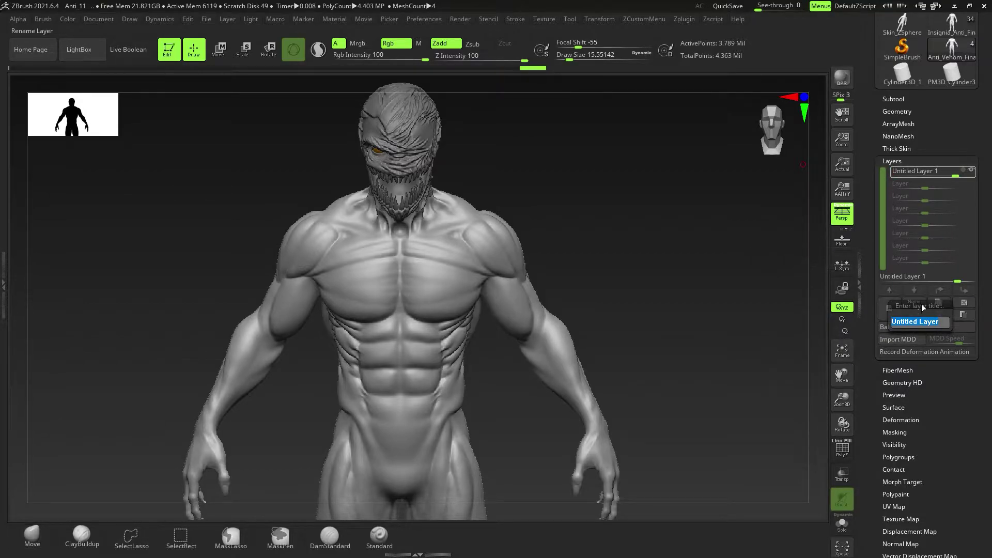
type("Liqui")
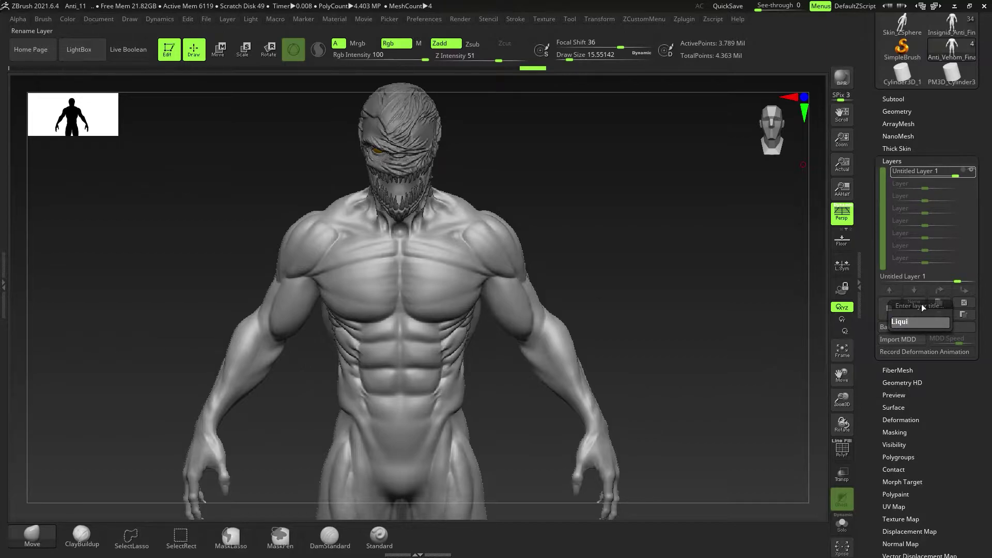
type("d")
key("Return")
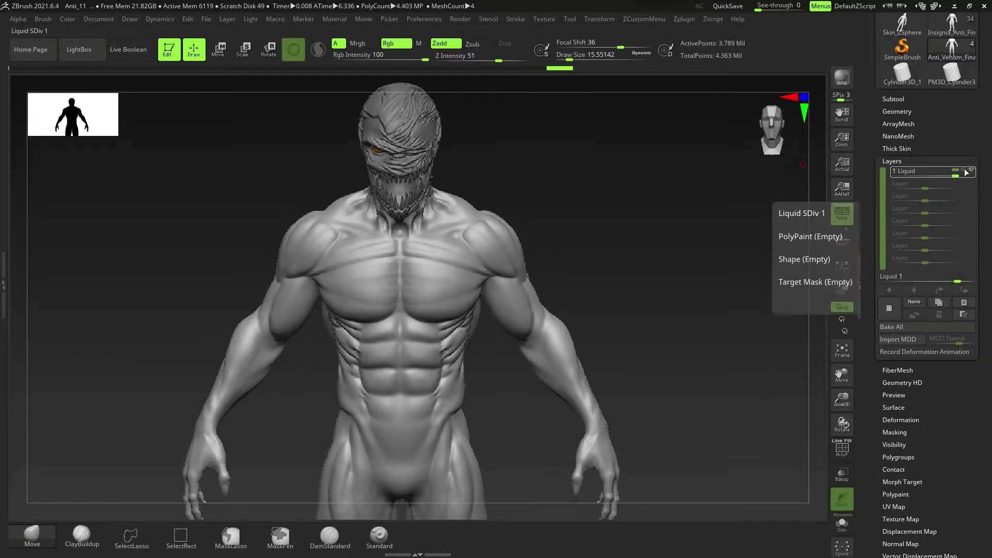
- Try to DynaMesh the body while it has a layer
left_click_drag(985, 294, 985, 81)
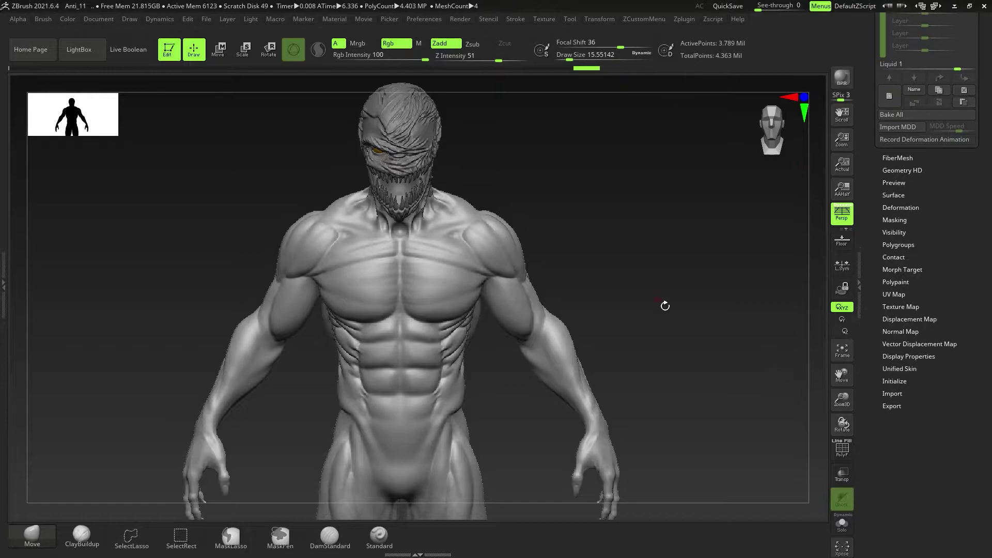
key("space")
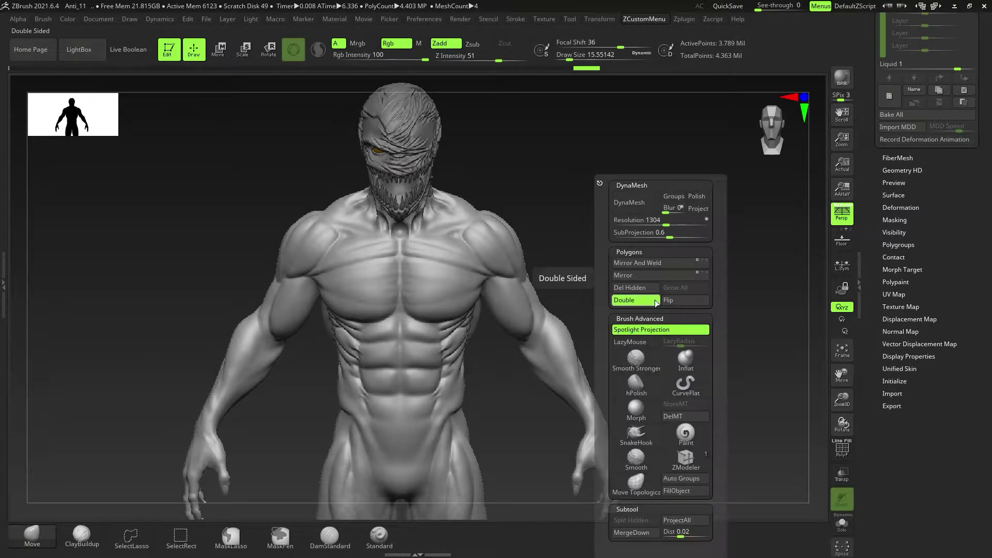
left_click(637, 206)
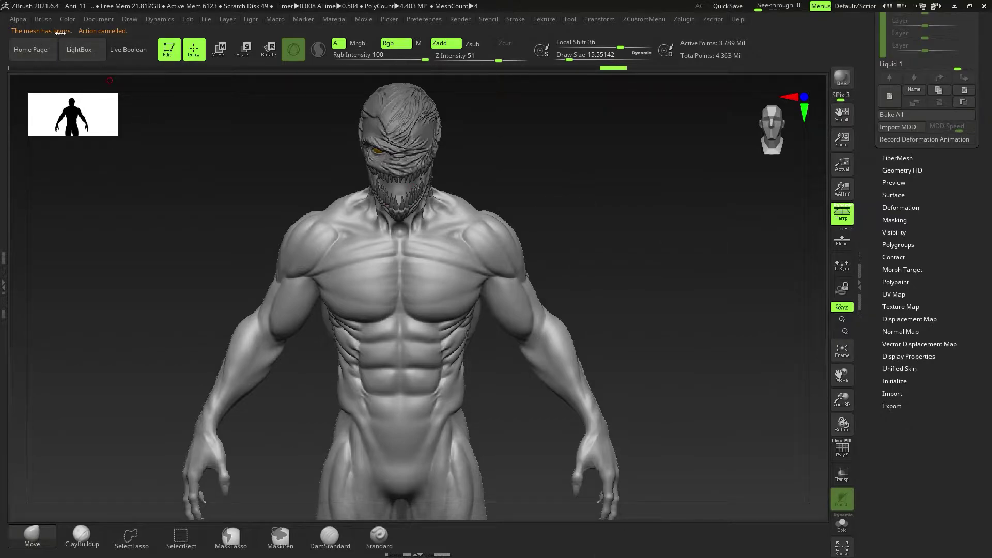
- Delete the body's existing morph target and store a new one
scroll(913, 236, "down", 2)
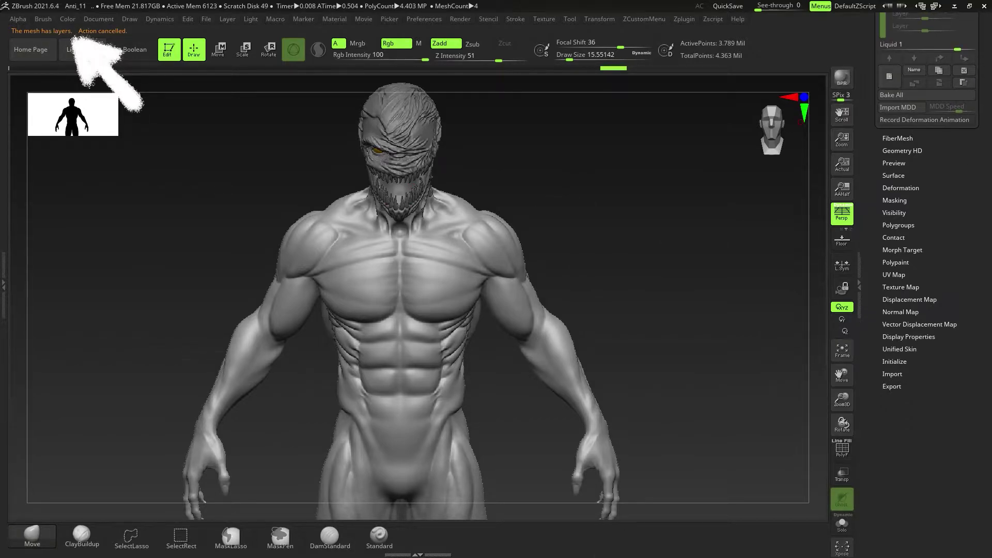
left_click_drag(910, 250, 910, 252)
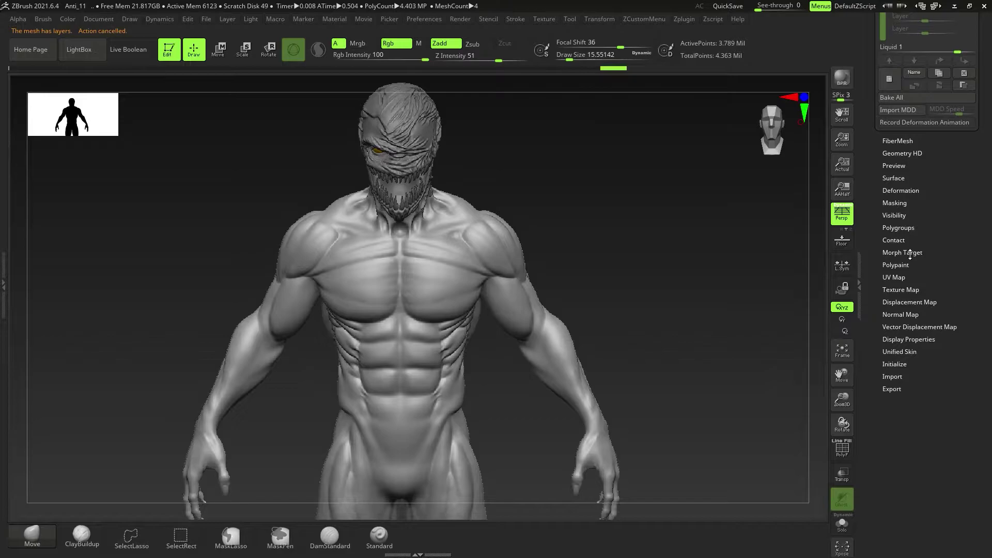
left_click(909, 254)
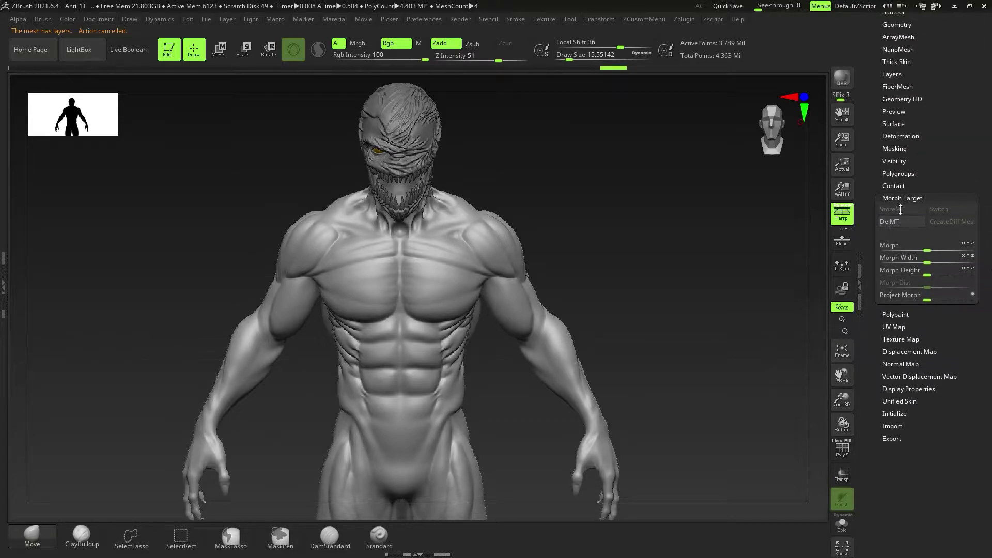
left_click(883, 222)
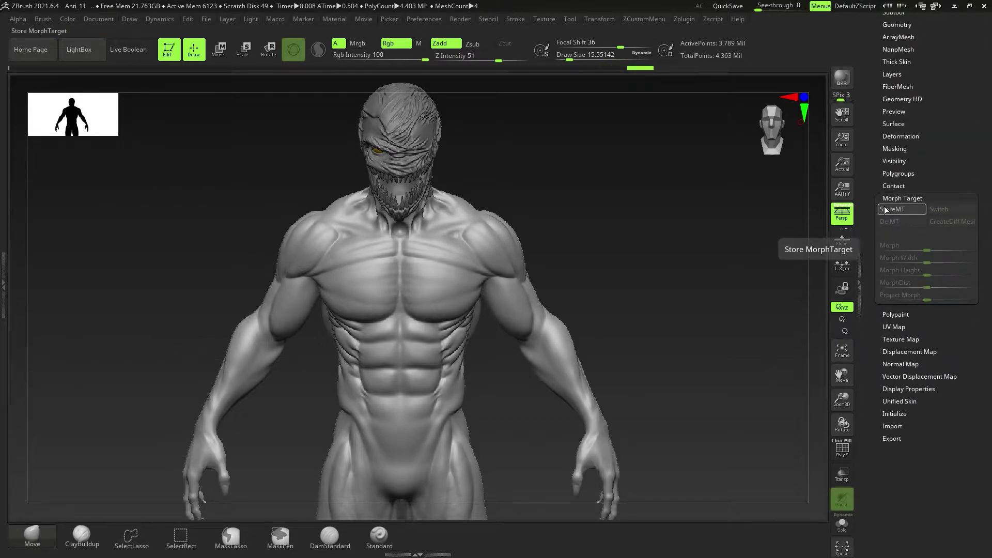
left_click(904, 214)
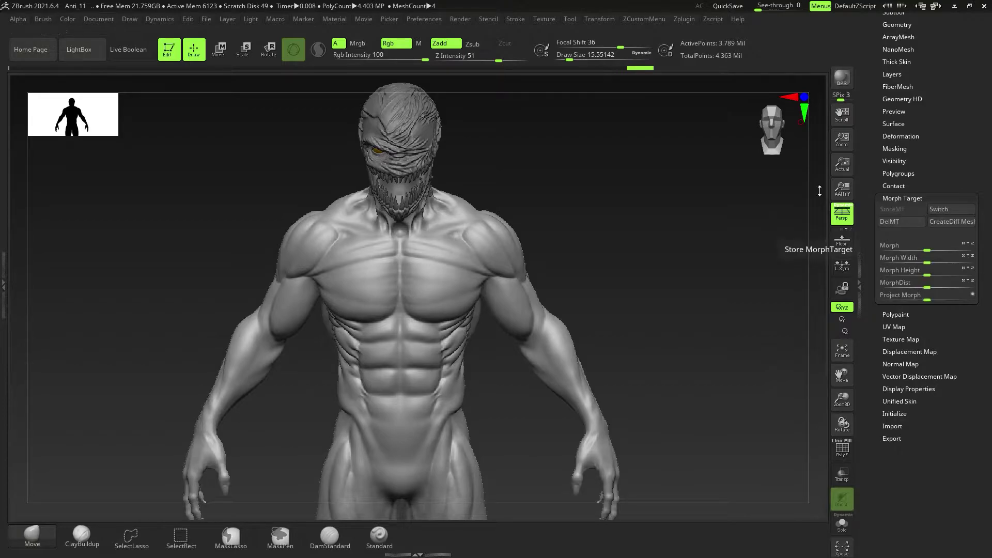
- Turn on recording for the Liquid layer
scroll(985, 239, "up", 5)
scroll(985, 240, "up", 2)
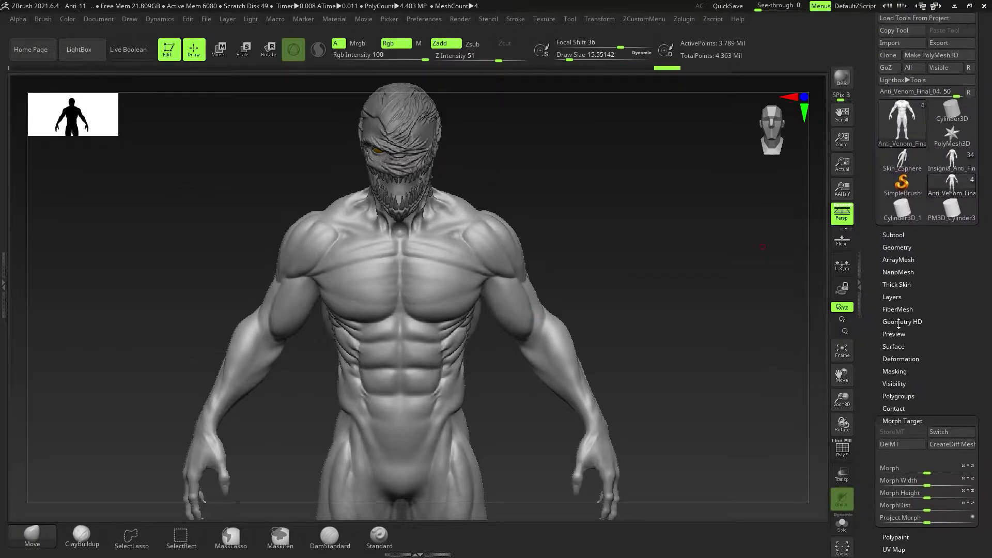
left_click(900, 302)
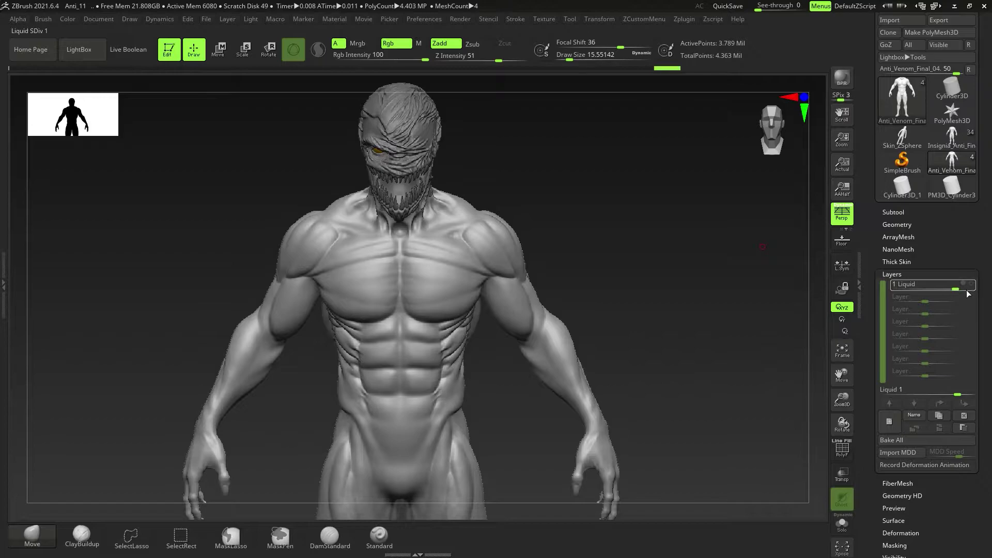
mouse_move(968, 293)
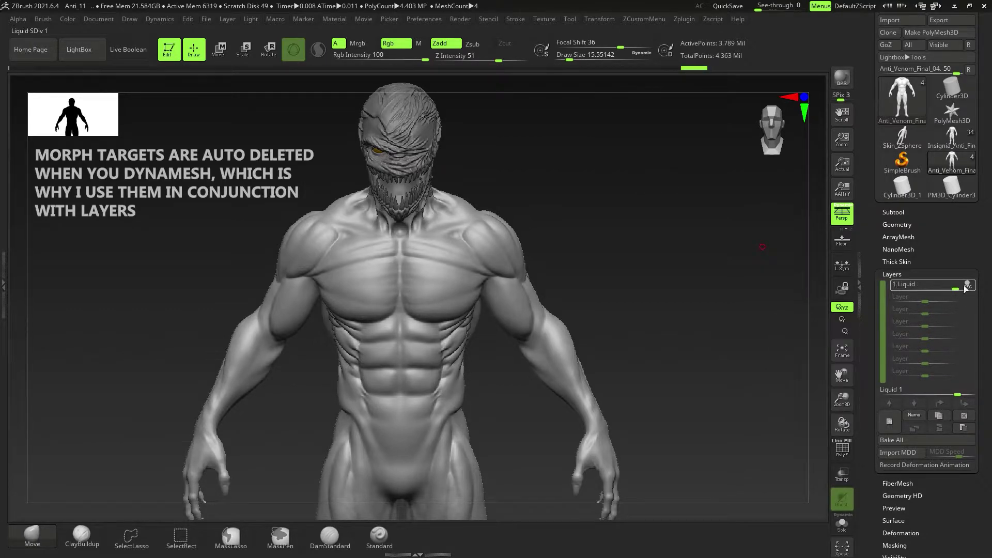
key("s")
left_click_drag(482, 293, 482, 293)
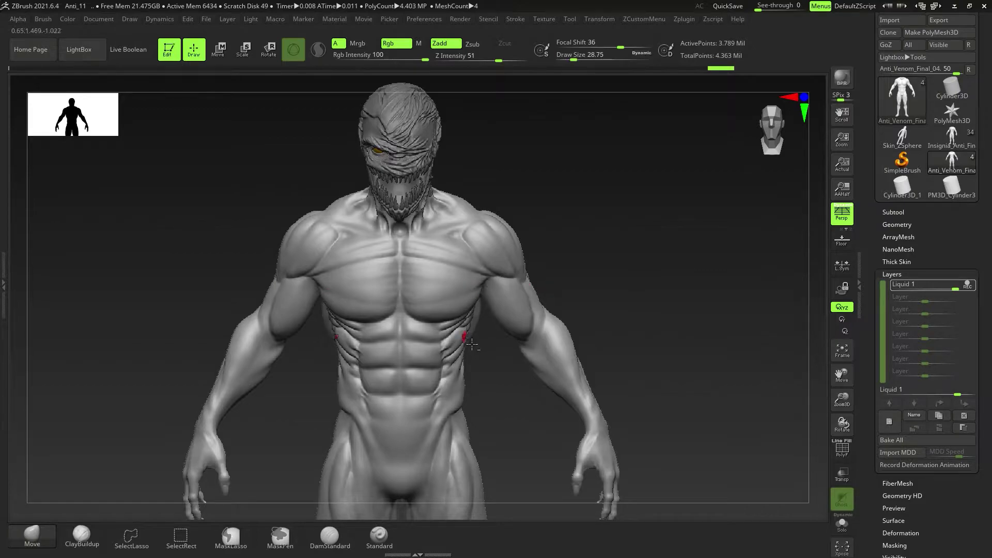
key("shift+s")
mouse_move(470, 339)
left_mouse_down("alt")
mouse_move(464, 279)
mouse_move(443, 287)
left_mouse_up("alt")
key("s")
key("ctrl+z")
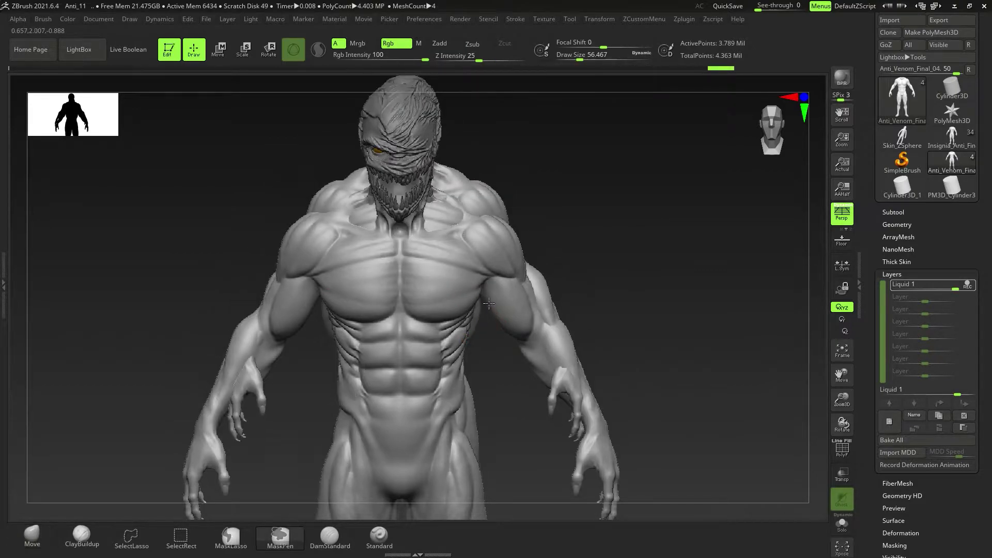
key("ctrl+z")
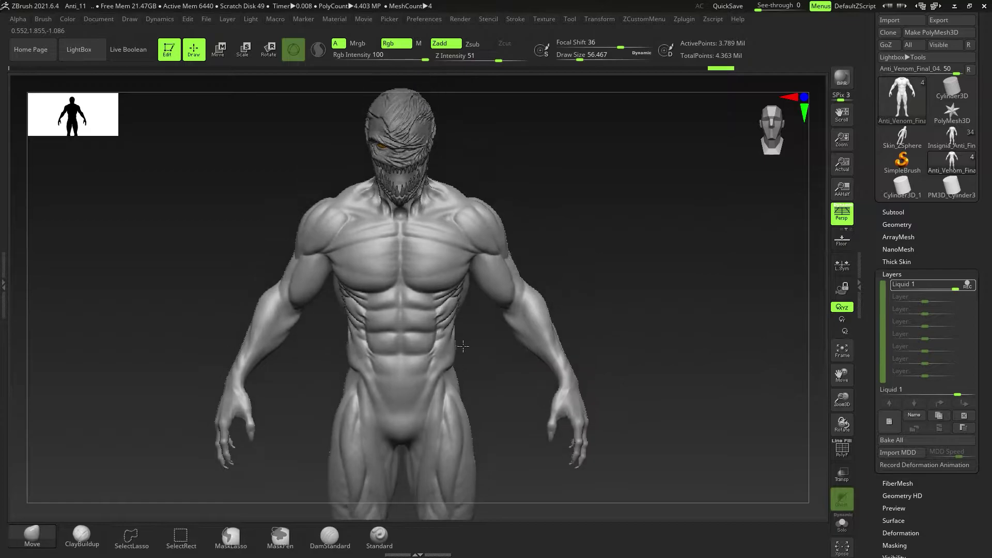
left_click_drag(458, 330, 361, 419)
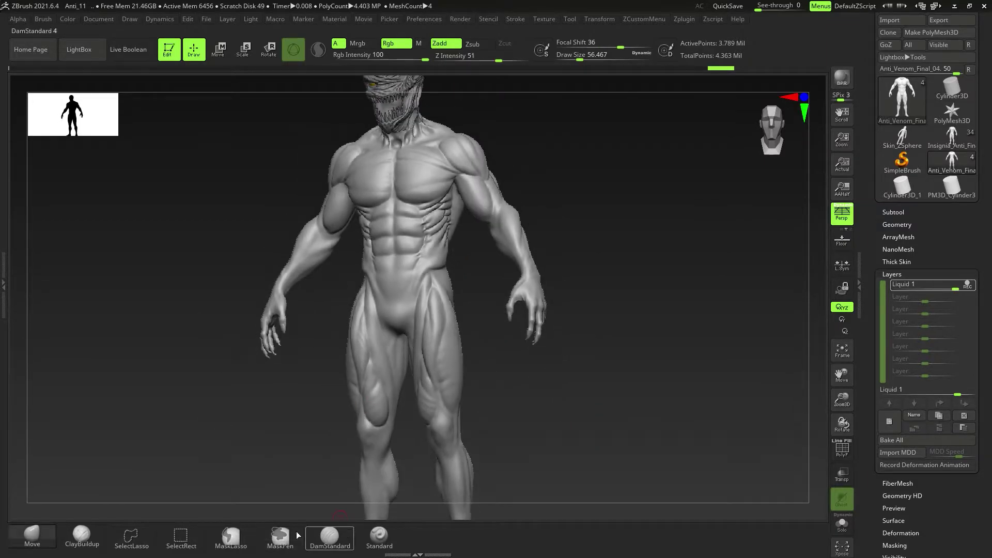
- Choose the ClayBuildup brush and set its draw size to about 17 for detail work on the chest
left_click(96, 543)
mouse_move(359, 376)
right_mouse_down()
mouse_move(369, 420)
mouse_move(486, 345)
right_mouse_up()
mouse_move(486, 290)
right_mouse_down("alt")
mouse_move(400, 305)
mouse_move(400, 273)
right_mouse_up("alt")
left_click_drag(428, 312, 421, 313)
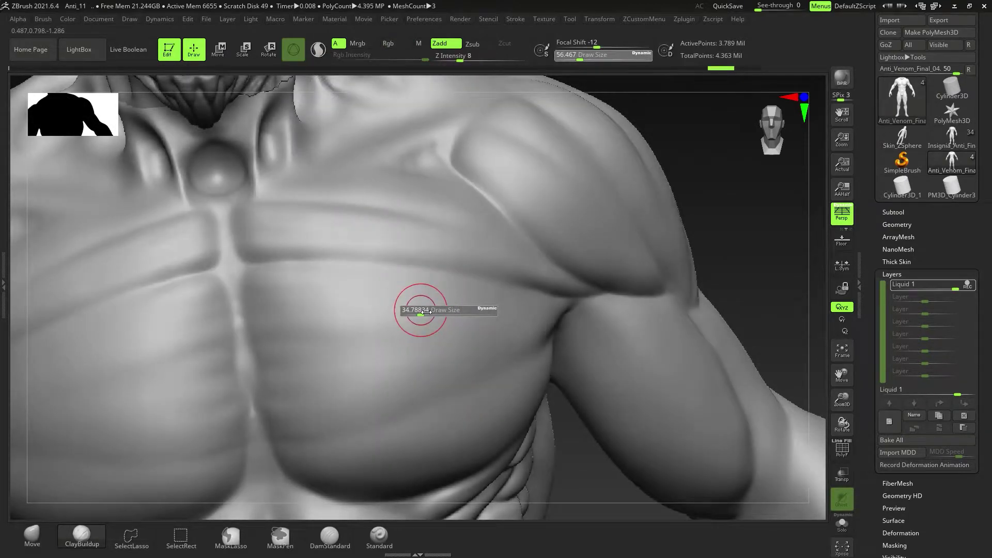
mouse_move(413, 297)
right_mouse_down()
mouse_move(412, 330)
mouse_move(436, 306)
right_mouse_up()
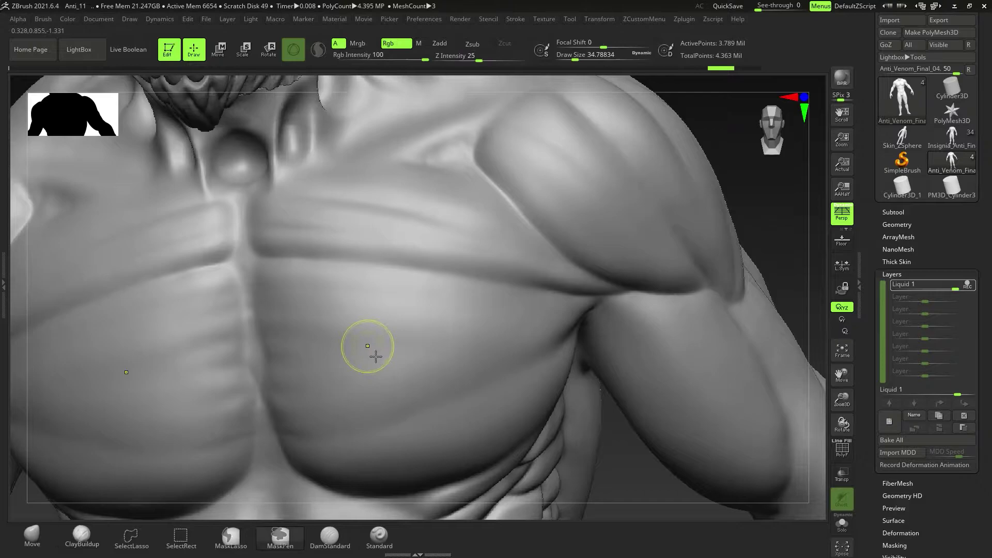
right_click_drag(373, 353, 388, 353, "ctrl")
key("s")
left_click_drag(388, 352, 383, 353)
right_click_drag(382, 352, 374, 381)
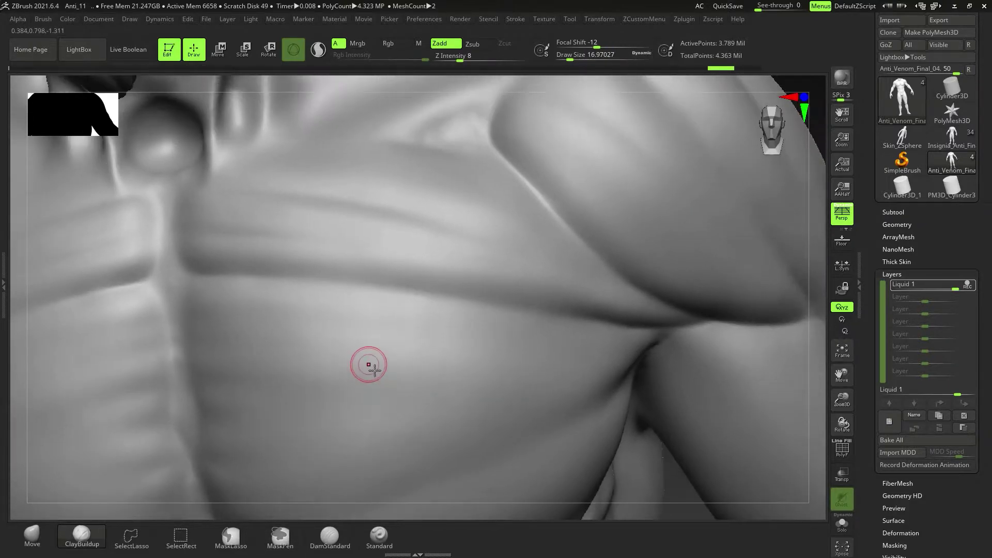
key("space")
left_click_drag(391, 342, 402, 341)
mouse_move(408, 362)
right_mouse_down()
mouse_move(398, 363)
mouse_move(394, 332)
mouse_move(401, 371)
right_mouse_up()
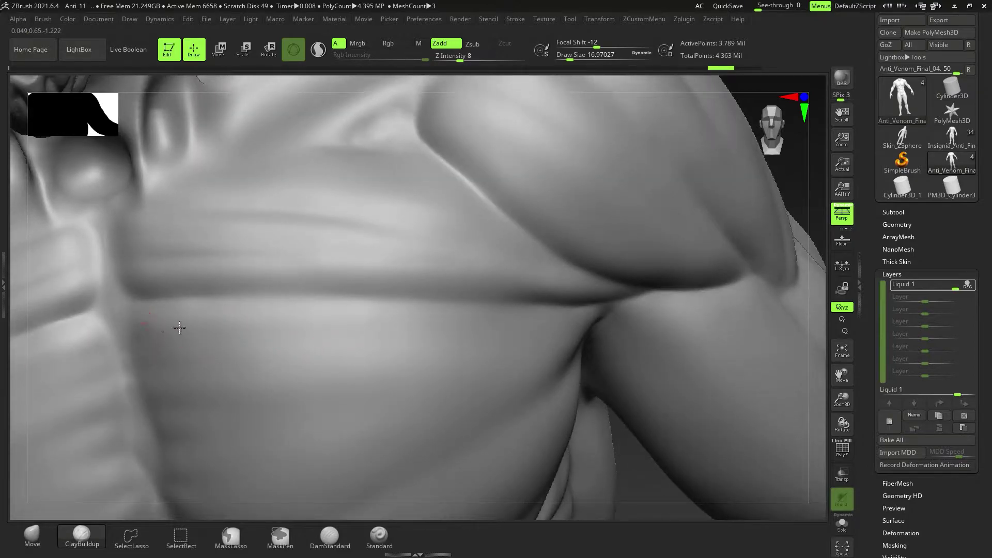
- Sculpt the first two thin liquid strands across the upper pectoral, running from the sternum toward the armpit
left_click_drag(179, 328, 236, 328)
left_click_drag(138, 325, 331, 328)
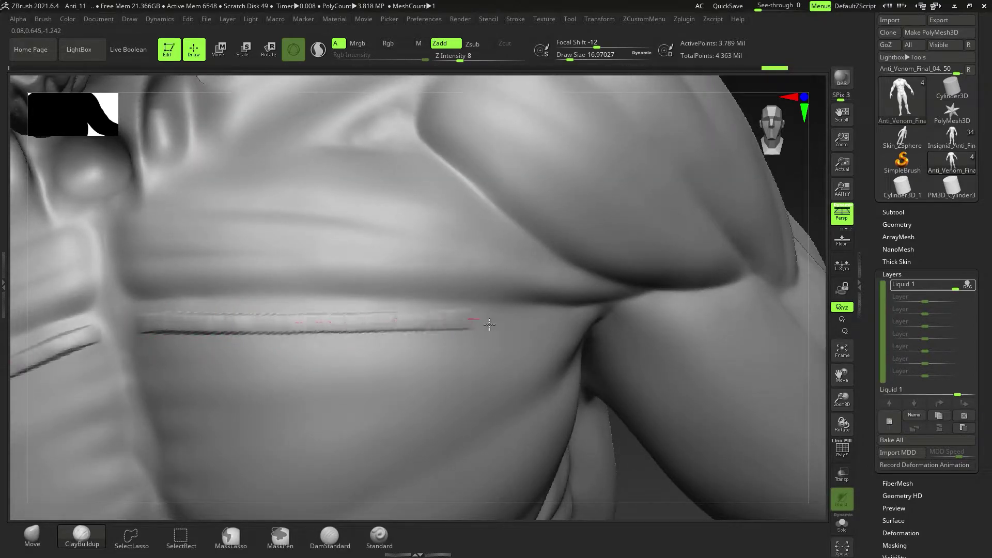
left_click_drag(598, 320, 605, 320)
right_click_drag(401, 368, 413, 343)
left_click_drag(182, 355, 524, 326)
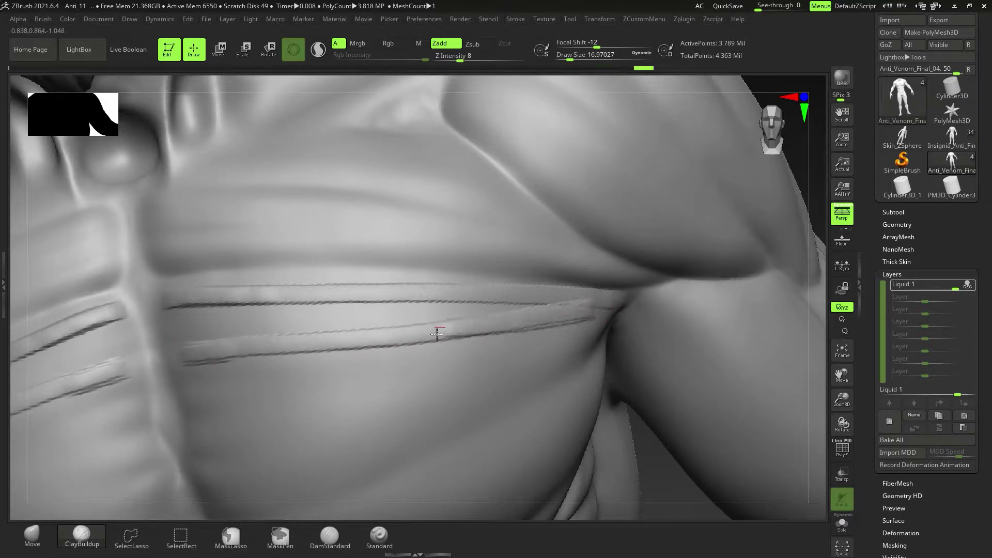
- Add more tapering ClayBuildup strands across the middle of the pectoral, converging at the armpit
left_click_drag(436, 335, 177, 353)
left_click_drag(155, 333, 300, 333)
left_click_drag(154, 333, 549, 310)
left_click_drag(549, 309, 225, 327)
mouse_move(339, 346)
right_mouse_down()
mouse_move(346, 356)
mouse_move(371, 345)
mouse_move(323, 349)
right_mouse_up()
right_click_drag(155, 325, 143, 345)
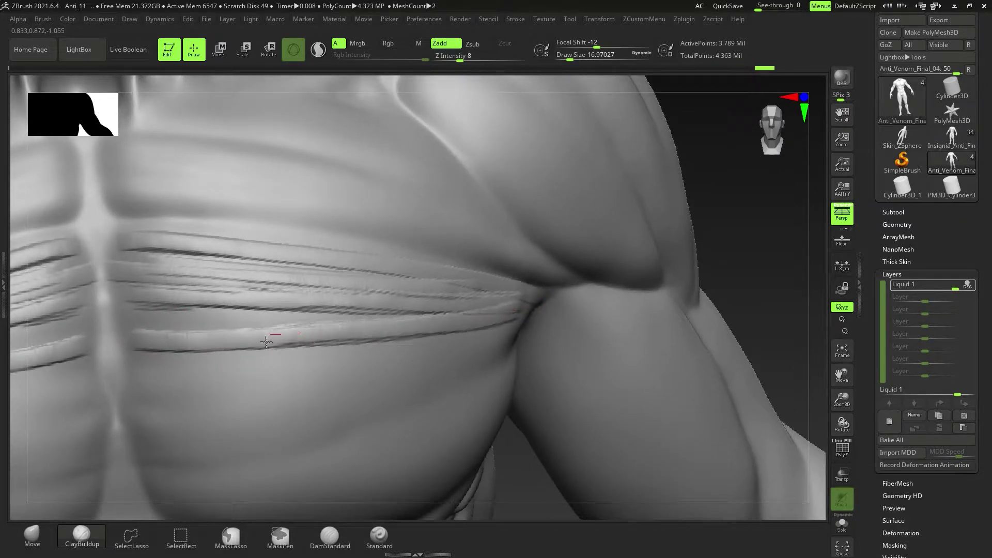
left_click_drag(123, 324, 443, 323)
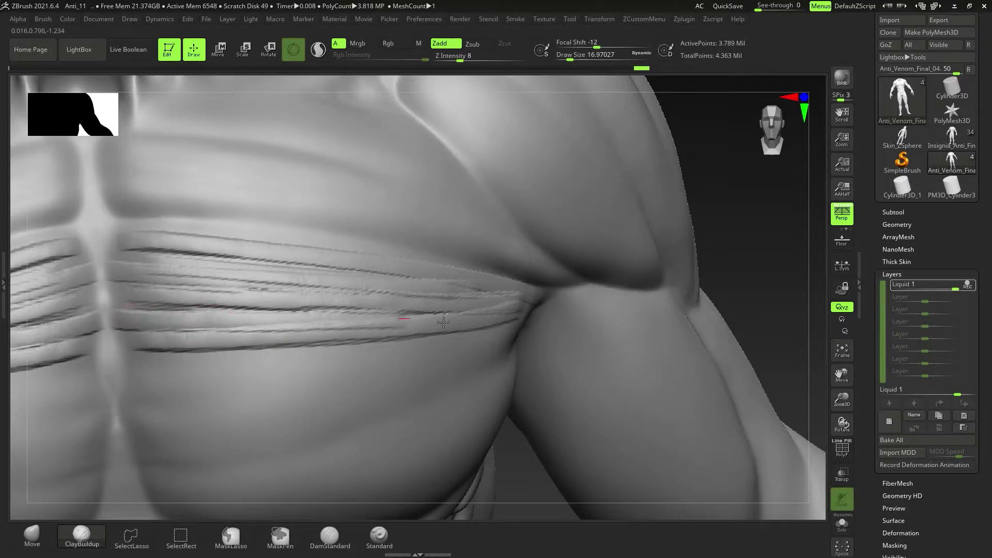
mouse_move(374, 338)
left_mouse_down()
mouse_move(172, 345)
mouse_move(483, 316)
left_mouse_up()
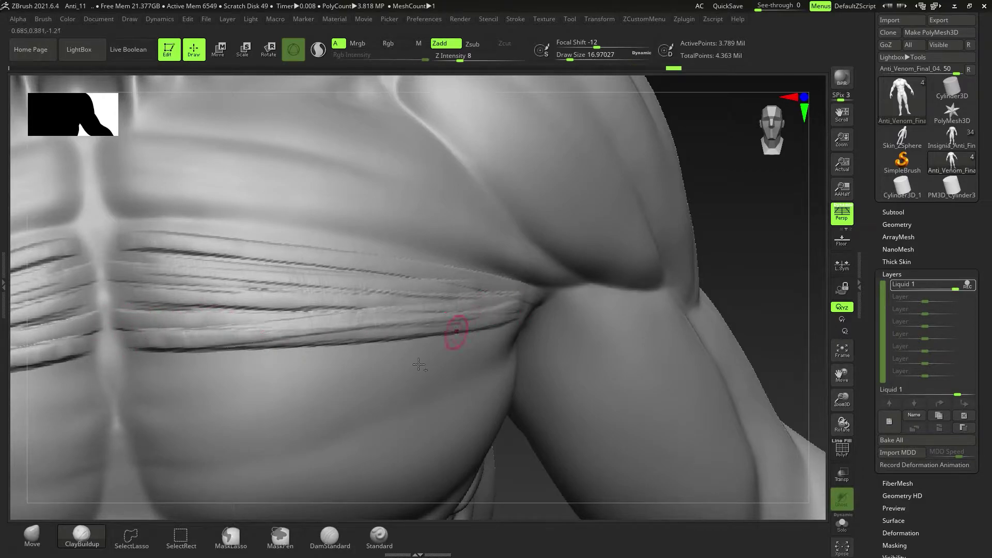
- Extend the liquid strands onto the lower pectoral, from beside the sternum to the armpit fold
mouse_move(418, 364)
right_mouse_down()
mouse_move(327, 314)
mouse_move(325, 381)
mouse_move(297, 361)
mouse_move(167, 343)
right_mouse_up()
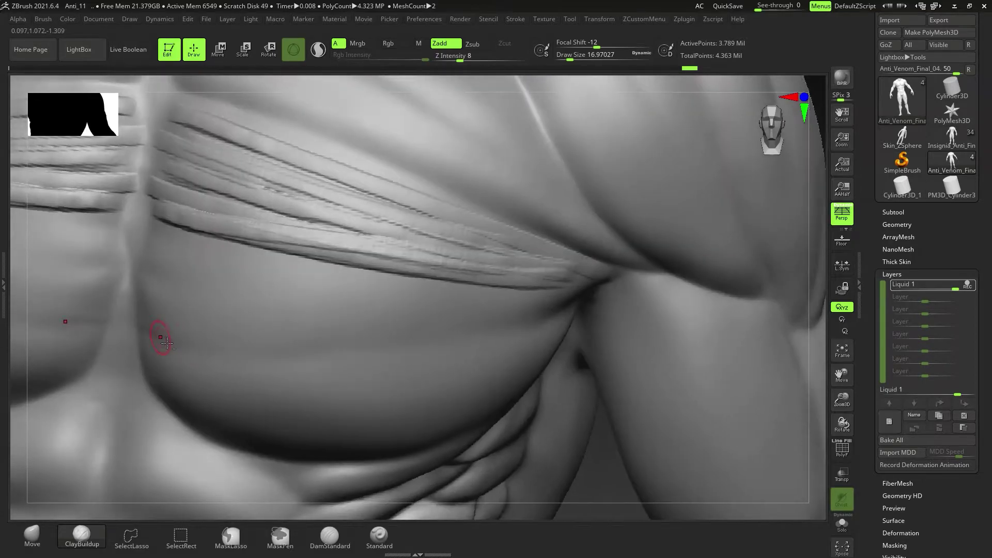
mouse_move(220, 343)
left_mouse_down()
mouse_move(504, 329)
mouse_move(591, 304)
left_mouse_up()
right_click_drag(590, 304, 513, 323)
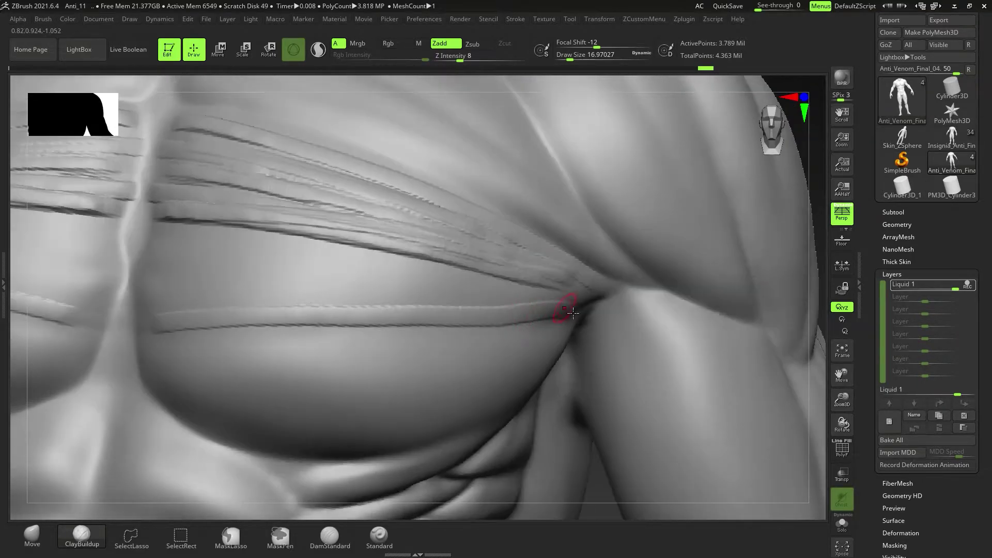
left_click_drag(571, 308, 163, 325)
right_click_drag(207, 315, 224, 345)
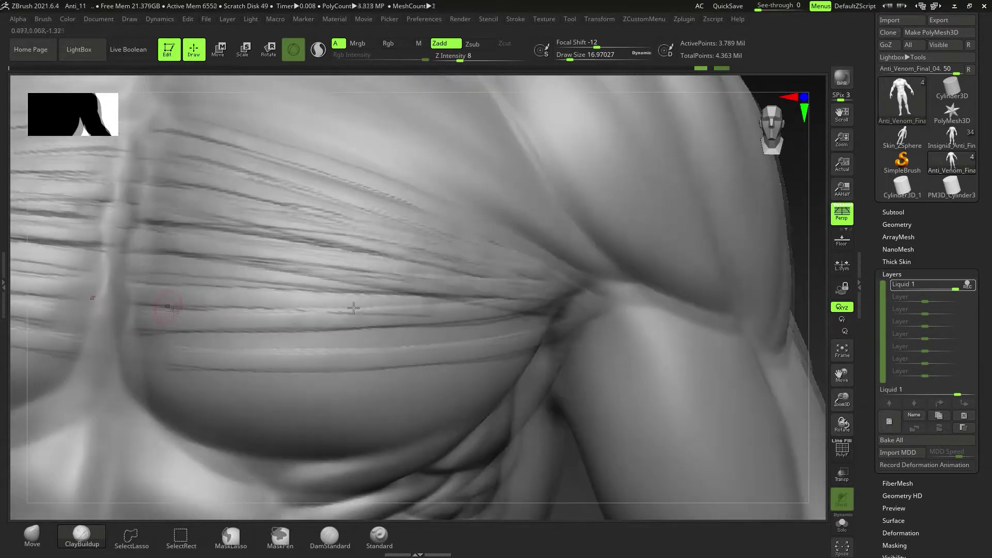
- Turn off recording on the Liquid layer, lower its intensity to about 0.46, and raise it to about 2.29
mouse_move(355, 308)
right_mouse_down("ctrl")
mouse_move(306, 313)
mouse_move(316, 335)
mouse_move(320, 319)
mouse_move(304, 341)
mouse_move(352, 377)
mouse_move(348, 336)
mouse_move(312, 357)
right_mouse_up("ctrl")
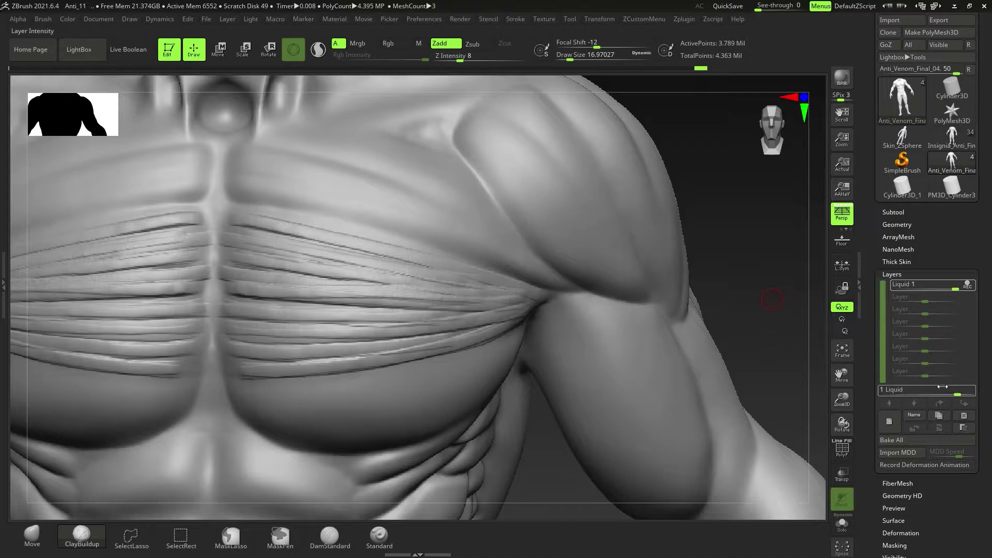
left_click_drag(967, 394, 963, 395)
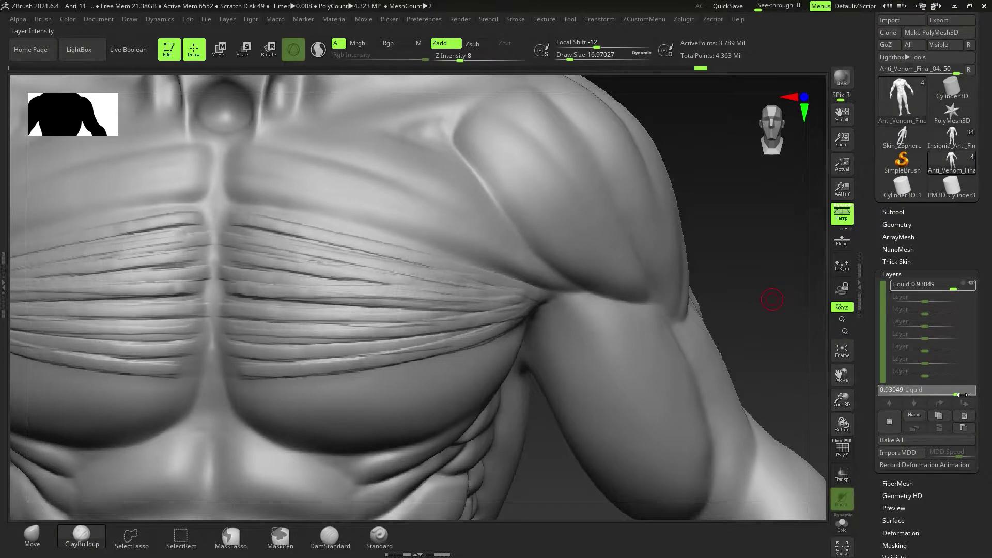
mouse_move(447, 355)
right_mouse_down("ctrl")
mouse_move(372, 339)
mouse_move(436, 348)
right_mouse_up("ctrl")
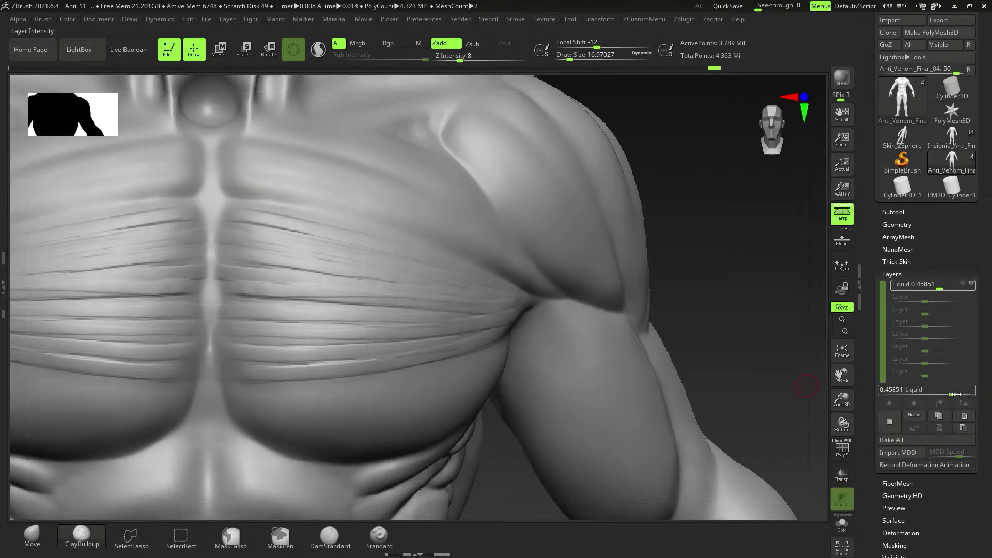
left_click_drag(957, 394, 947, 395)
right_click_drag(387, 341, 509, 368, "ctrl")
left_click_drag(956, 394, 969, 394)
mouse_move(397, 339)
right_mouse_down()
mouse_move(413, 342)
mouse_move(357, 352)
mouse_move(400, 349)
mouse_move(398, 358)
right_mouse_up()
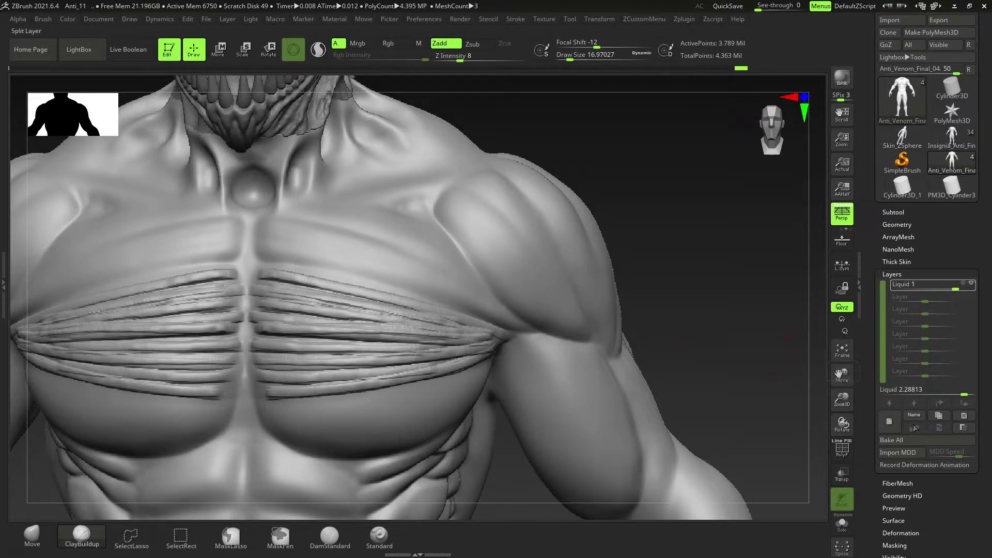
- Add a new layer to the body and name it Bones
left_click(887, 425)
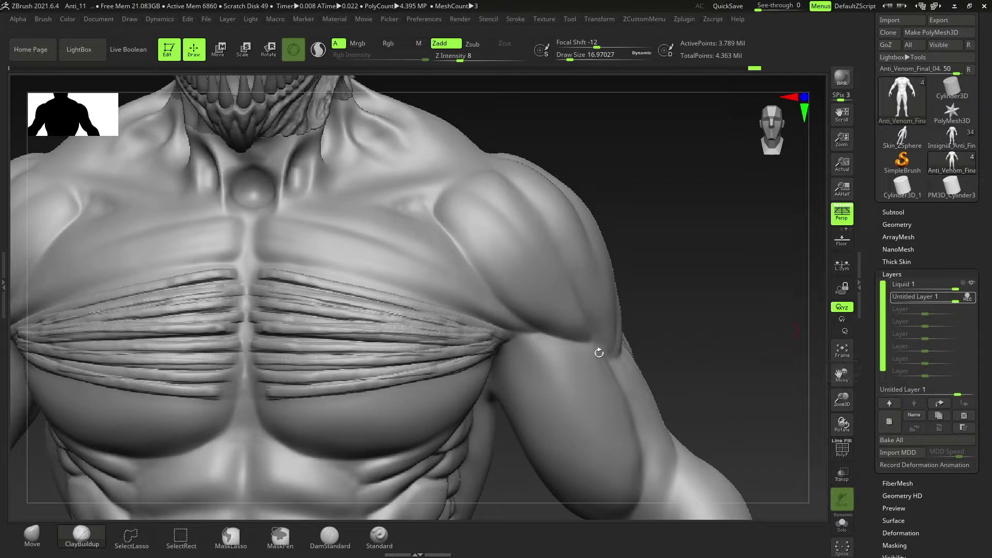
left_click_drag(821, 304, 744, 280, "alt")
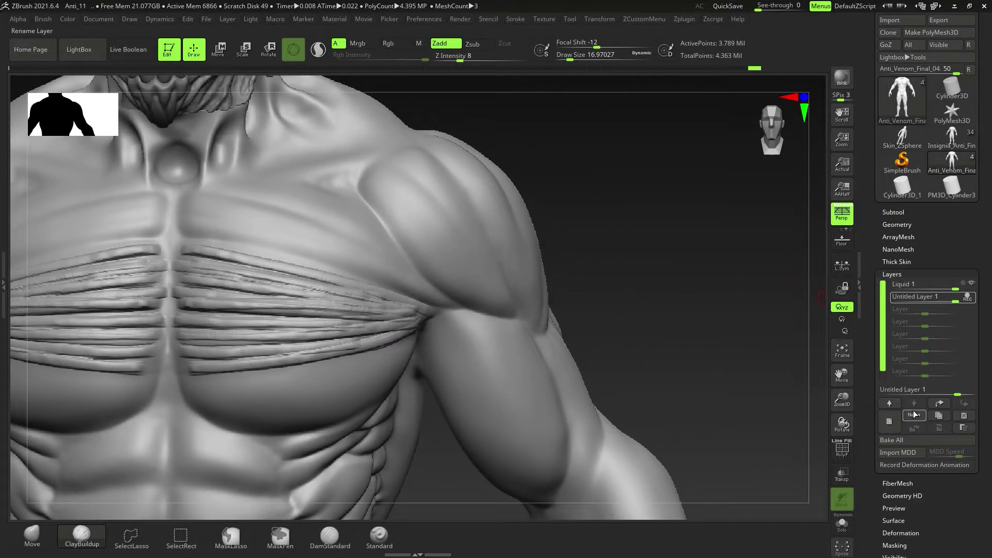
type("Bones")
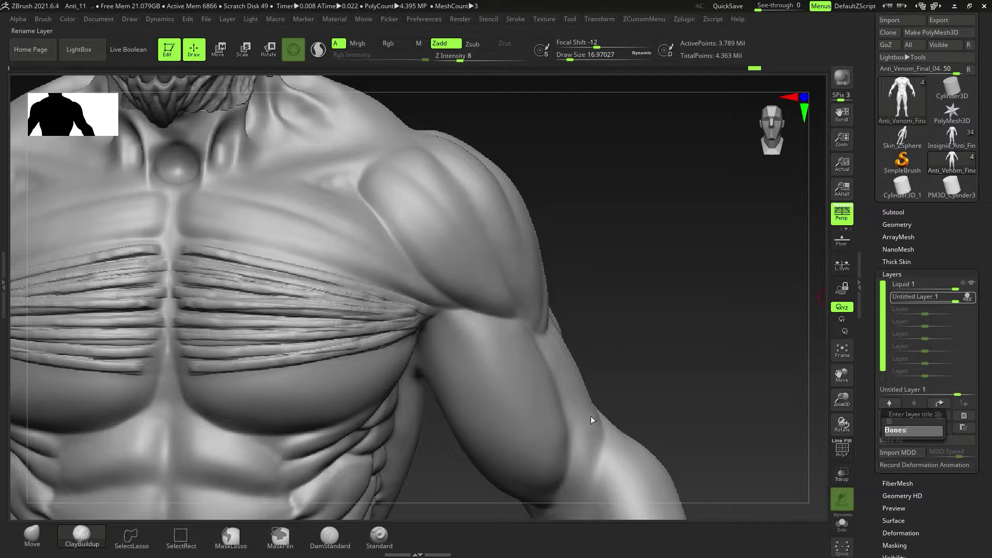
key("Return")
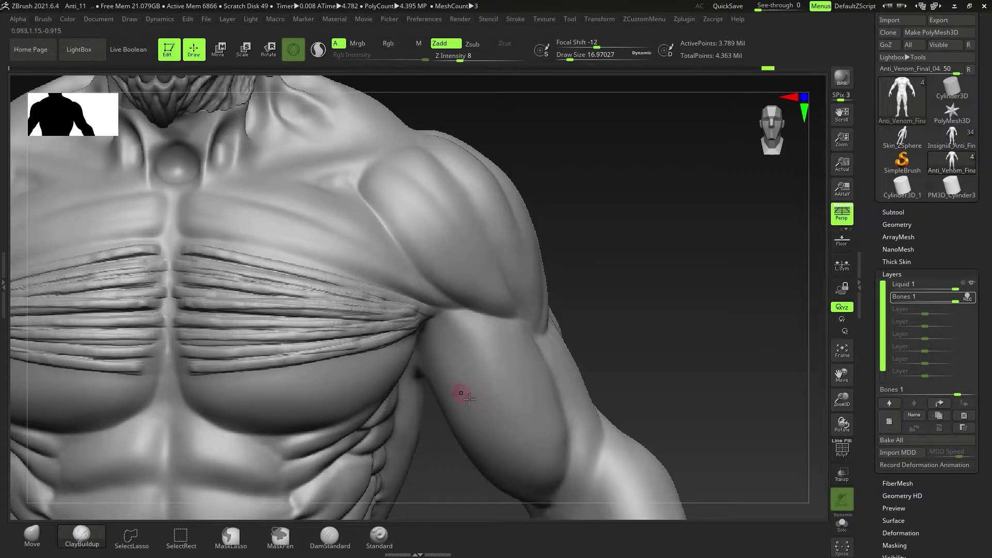
- Choose the Move brush and set its draw size to about 104 for reshaping the knee
right_click_drag(473, 386, 384, 332, "ctrl")
right_click_drag(415, 385, 317, 320, "alt")
mouse_move(337, 362)
right_mouse_down("ctrl")
mouse_move(381, 388)
mouse_move(411, 441)
mouse_move(412, 465)
right_mouse_up("ctrl")
right_click_drag(412, 465, 378, 372, "alt")
key("s")
left_click_drag(377, 372, 383, 371)
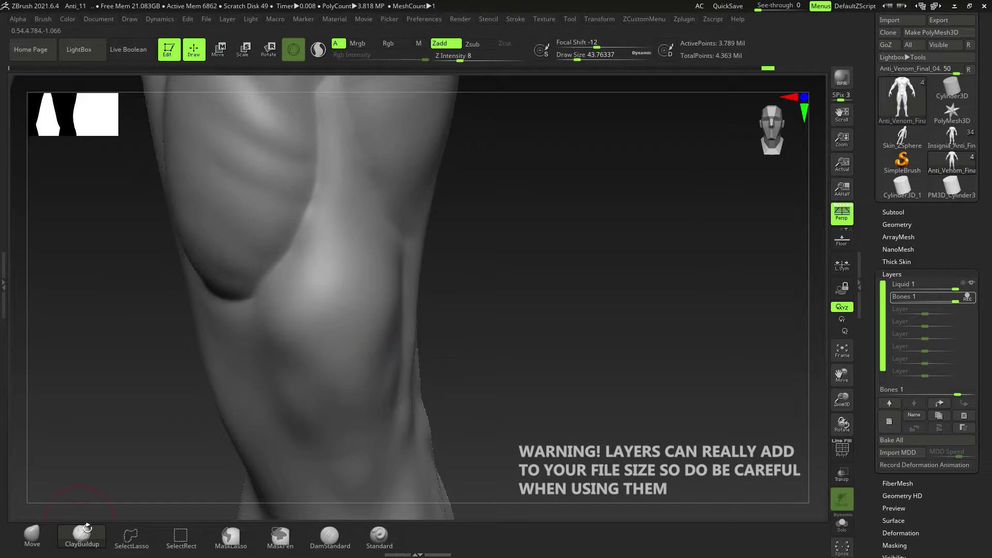
left_click(32, 536)
right_click_drag(322, 327, 327, 361, "alt")
key("s")
left_click_drag(327, 360, 333, 361)
right_click_drag(290, 393, 322, 365)
key("s")
mouse_move(322, 365)
left_mouse_down()
mouse_move(375, 298)
mouse_move(356, 381)
left_mouse_up()
- Pull the kneecap outward into a protruding, bone-like bulge with the Move brush
left_click_drag(349, 416, 360, 410)
right_click_drag(370, 371, 401, 245, "alt")
left_click_drag(368, 330, 380, 325)
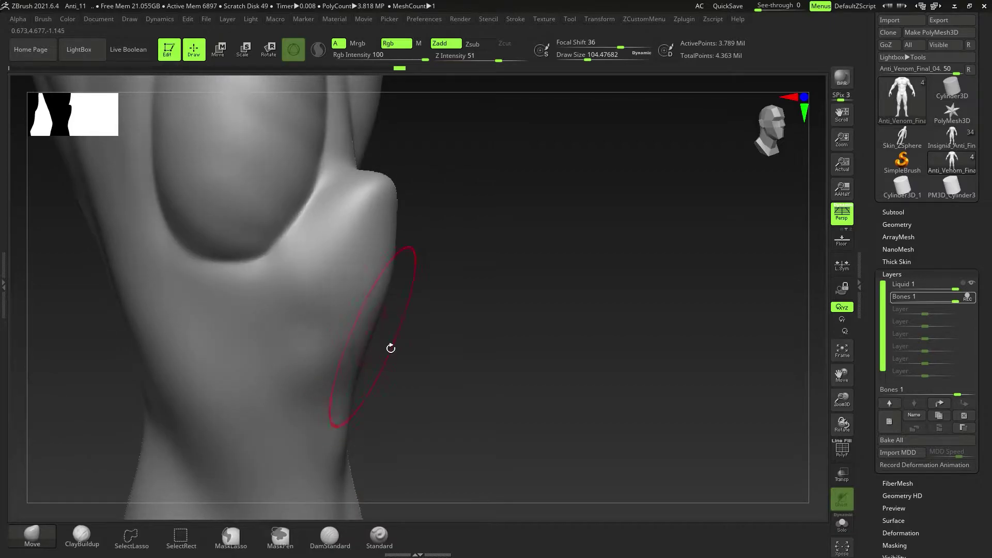
mouse_move(390, 348)
right_mouse_down()
mouse_move(363, 324)
mouse_move(366, 299)
mouse_move(353, 289)
mouse_move(343, 344)
right_mouse_up()
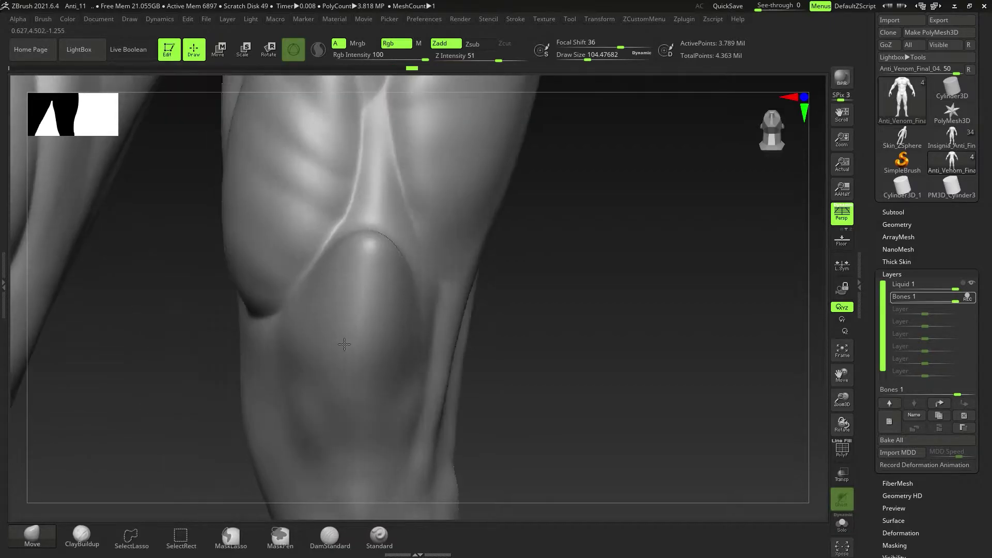
key("s")
left_click_drag(346, 334, 340, 334)
- Choose the DamStandard brush and try a carved groove along the kneecap's edge at draw size about 18
left_click(329, 536)
right_click_drag(281, 385, 316, 375)
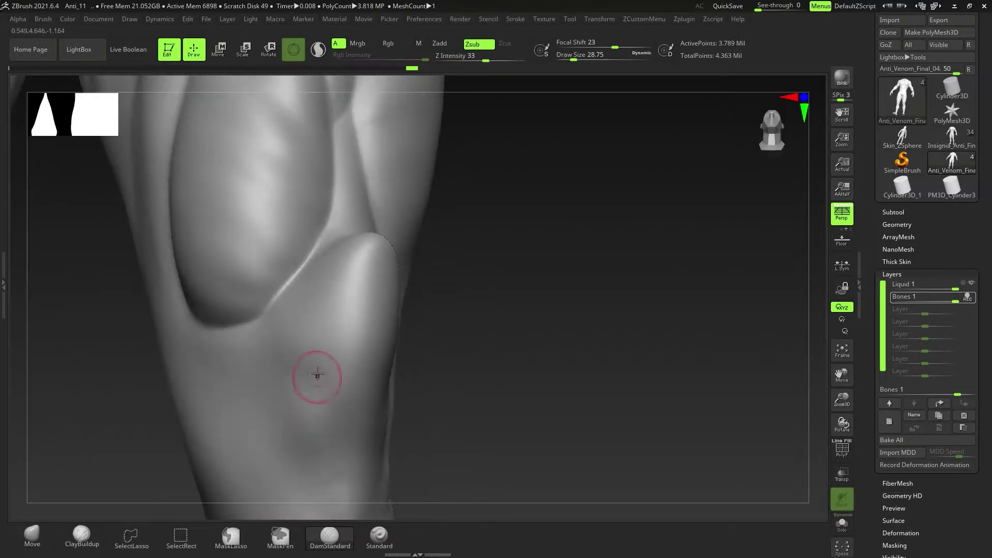
key("s")
left_click_drag(316, 376, 313, 376)
right_click_drag(310, 367, 285, 329)
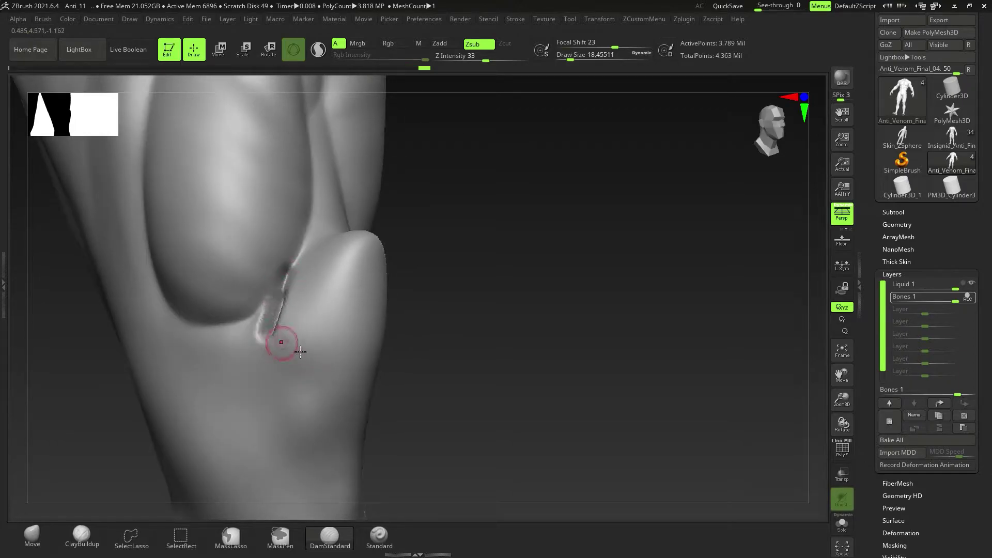
key("ctrl+z")
- Carve the kneecap's outline with DamStandard at Z Intensity 8 and a draw size of about 27
left_click_drag(467, 56, 446, 56)
key("s")
mouse_move(276, 345)
left_mouse_down()
mouse_move(264, 377)
mouse_move(279, 420)
left_mouse_up()
mouse_move(321, 438)
right_mouse_down()
mouse_move(294, 396)
mouse_move(310, 395)
mouse_move(314, 439)
right_mouse_up()
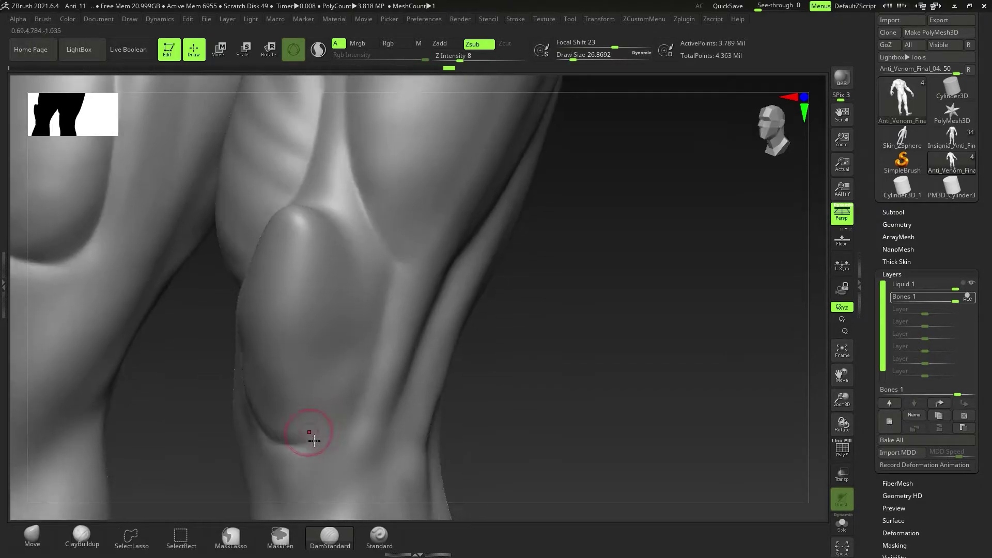
right_click_drag(364, 372, 376, 299)
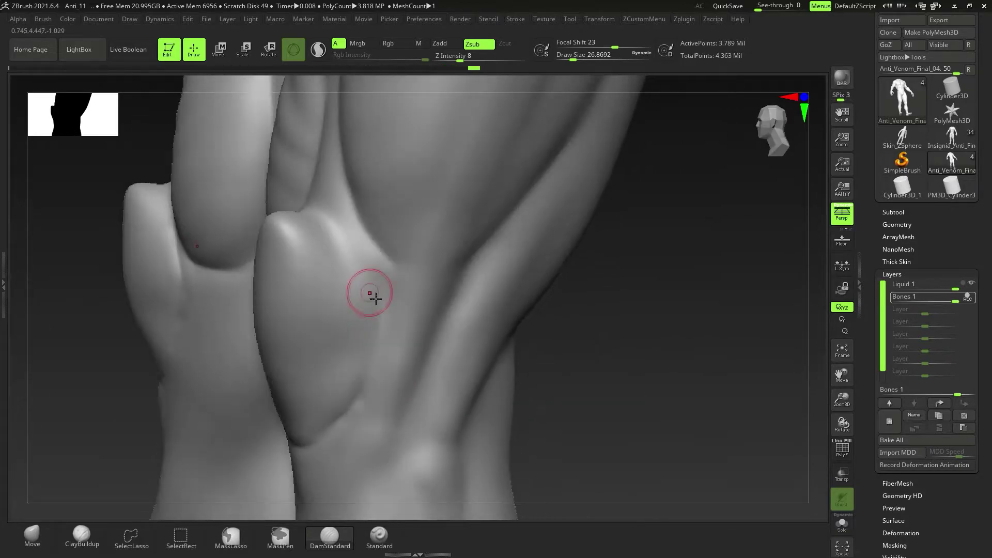
- Build a raised rim around the kneecap and define ridges on its surface
right_click_drag(375, 360, 398, 330, "ctrl")
right_click_drag(398, 403, 380, 383, "ctrl")
right_click_drag(305, 322, 354, 369, "ctrl")
right_click_drag(336, 335, 332, 356, "ctrl")
right_click_drag(437, 338, 414, 323)
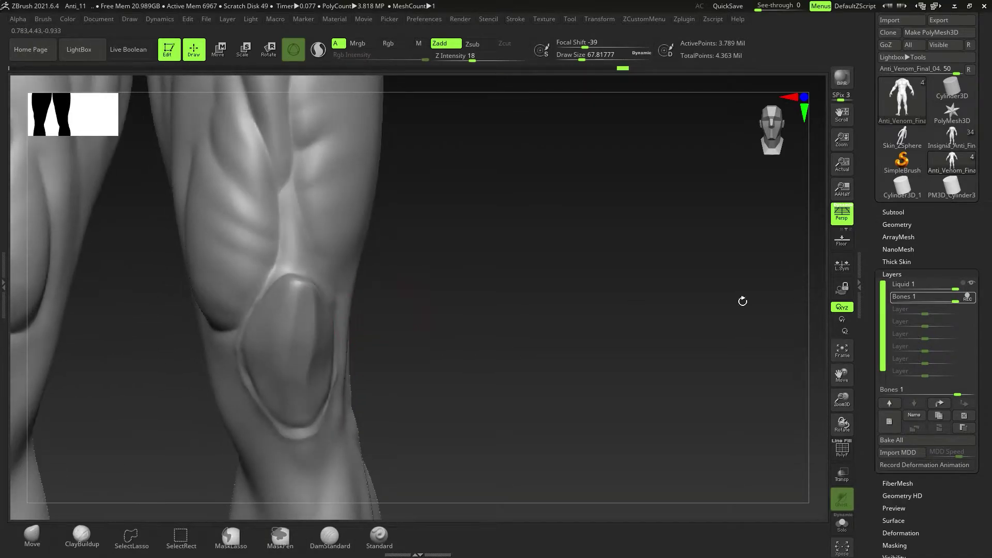
- Raise the Bones layer's intensity to about 1.4 and undo the change
left_click_drag(963, 390, 966, 394)
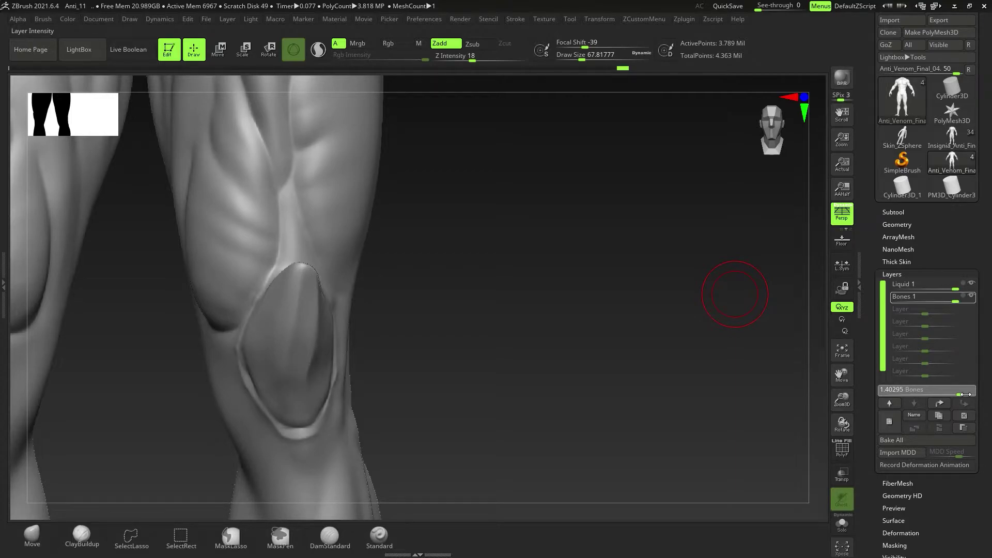
mouse_move(347, 390)
right_mouse_down("ctrl")
mouse_move(343, 358)
mouse_move(394, 370)
mouse_move(347, 364)
mouse_move(379, 374)
mouse_move(341, 370)
mouse_move(345, 399)
right_mouse_up("ctrl")
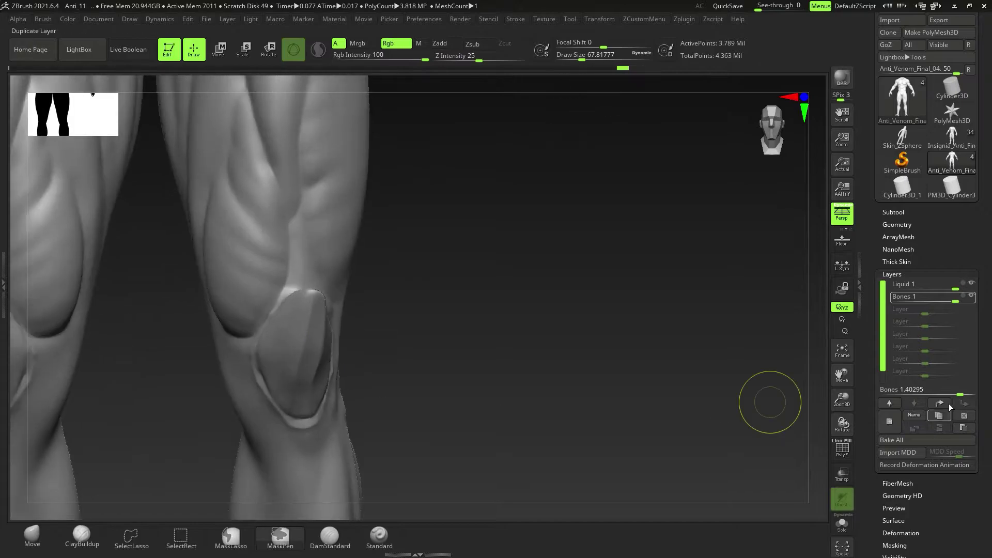
key("ctrl+z")
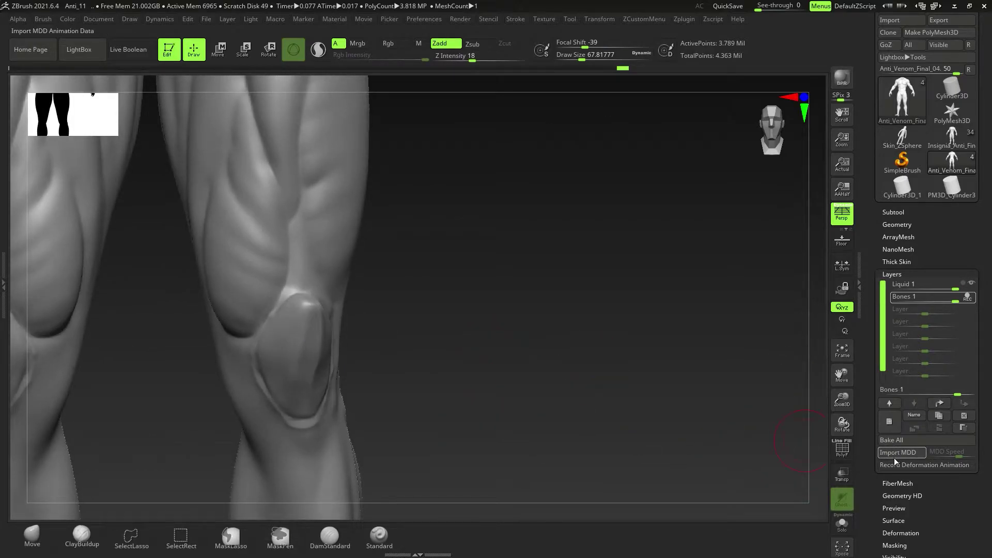
- Duplicate the Bones layer and make both copies visible
left_click(939, 416)
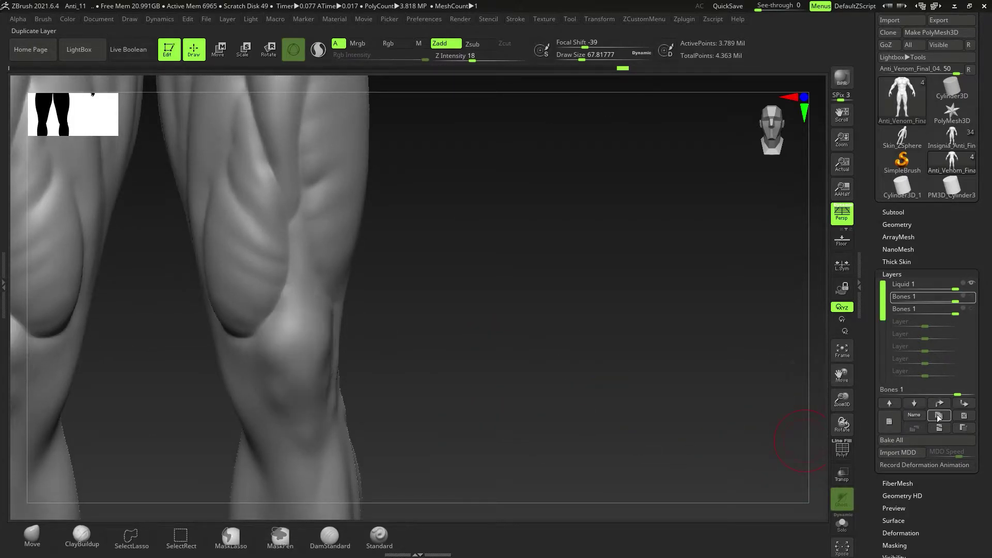
left_click(971, 298)
left_click(971, 310)
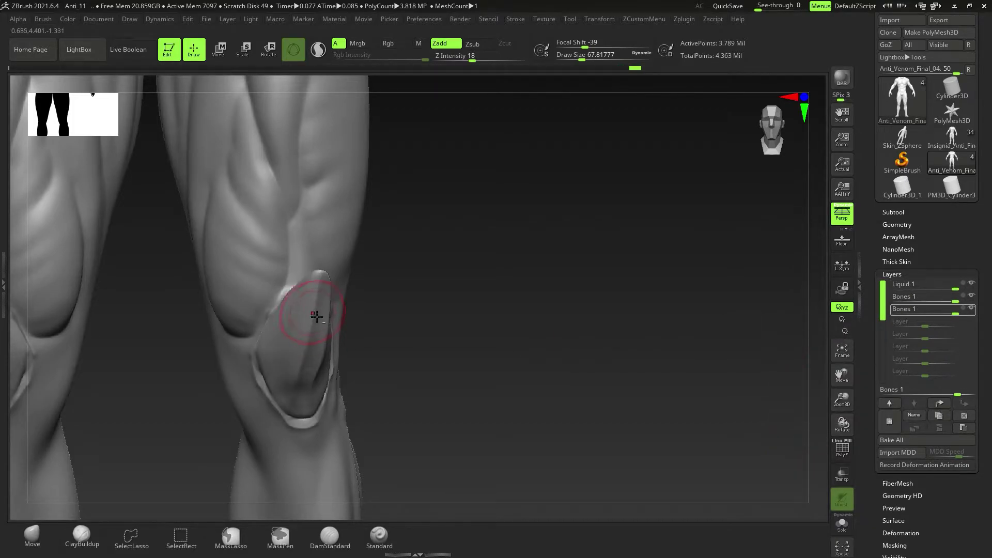
- Set the lower Bones layer's intensity to about 0.38 and merge the upper Bones layer down into it
mouse_move(316, 316)
right_mouse_down("alt")
mouse_move(481, 346)
mouse_move(445, 357)
mouse_move(481, 378)
mouse_move(422, 348)
mouse_move(825, 385)
right_mouse_up("alt")
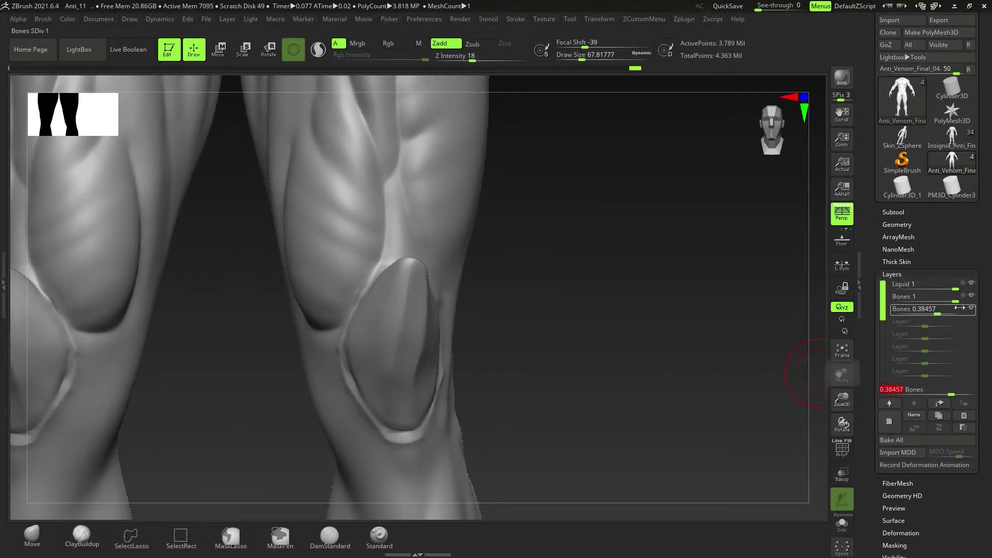
left_click(946, 297)
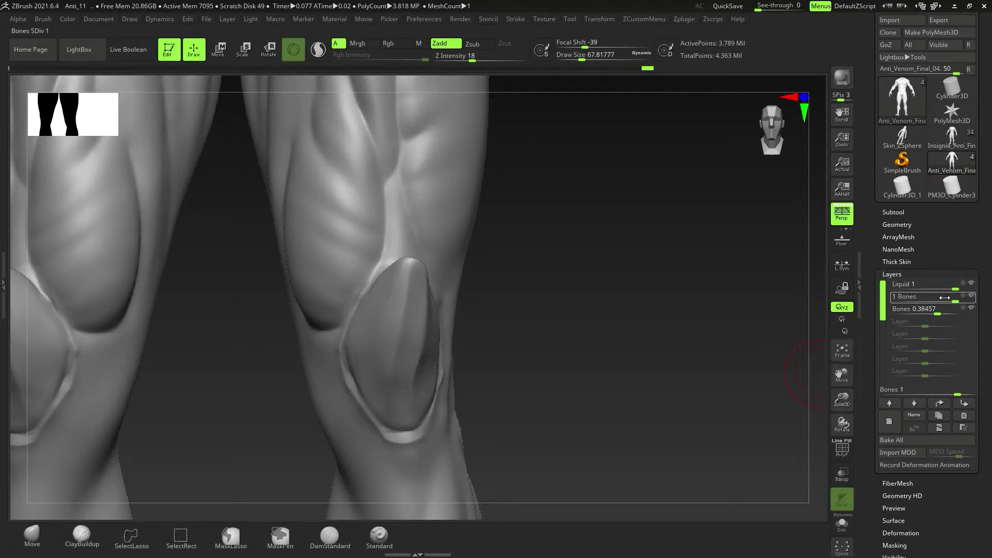
left_click(939, 427)
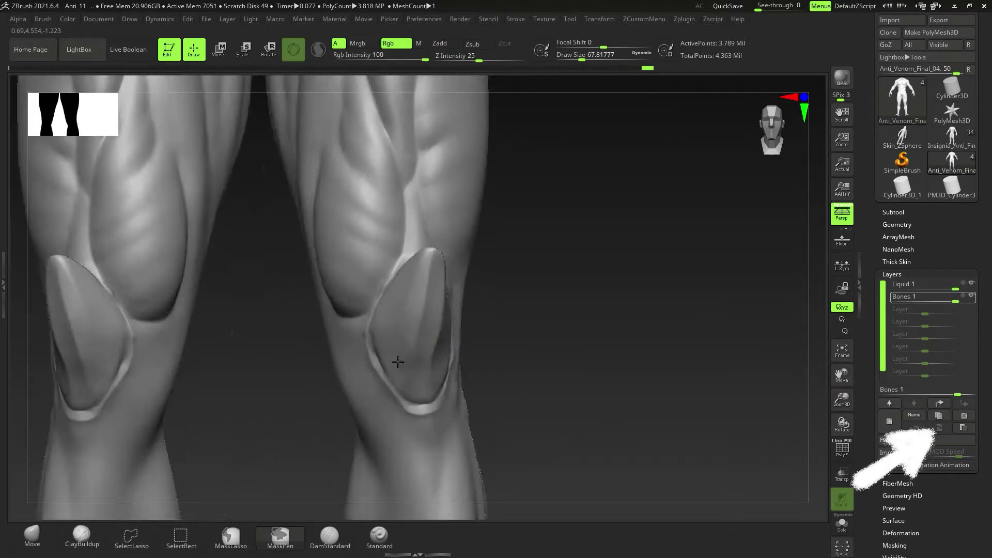
- Inspect the merged kneecaps from several angles and toggle the Bones layer's visibility
left_click_drag(398, 362, 388, 365)
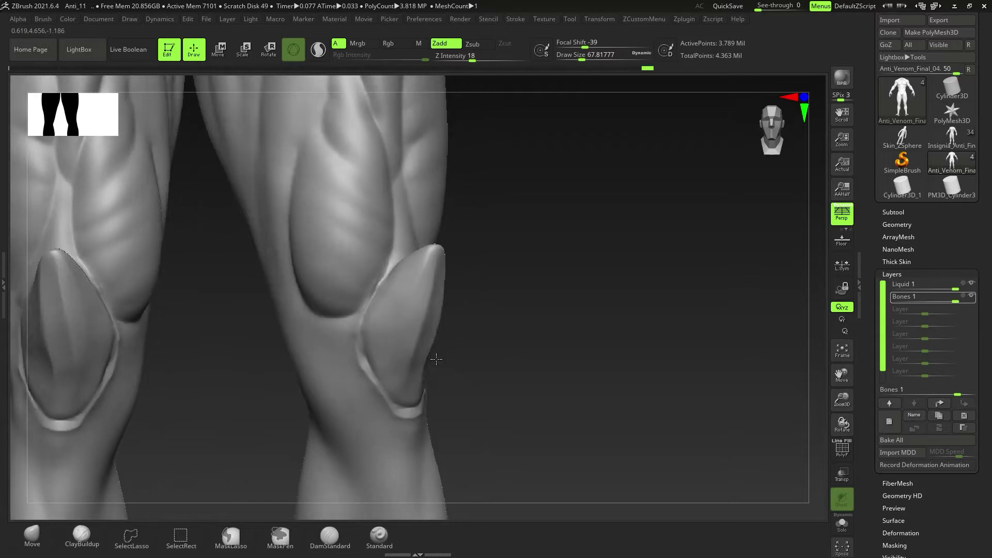
right_click_drag(436, 359, 346, 353)
right_click_drag(436, 326, 467, 327)
right_click_drag(467, 327, 474, 418, "alt")
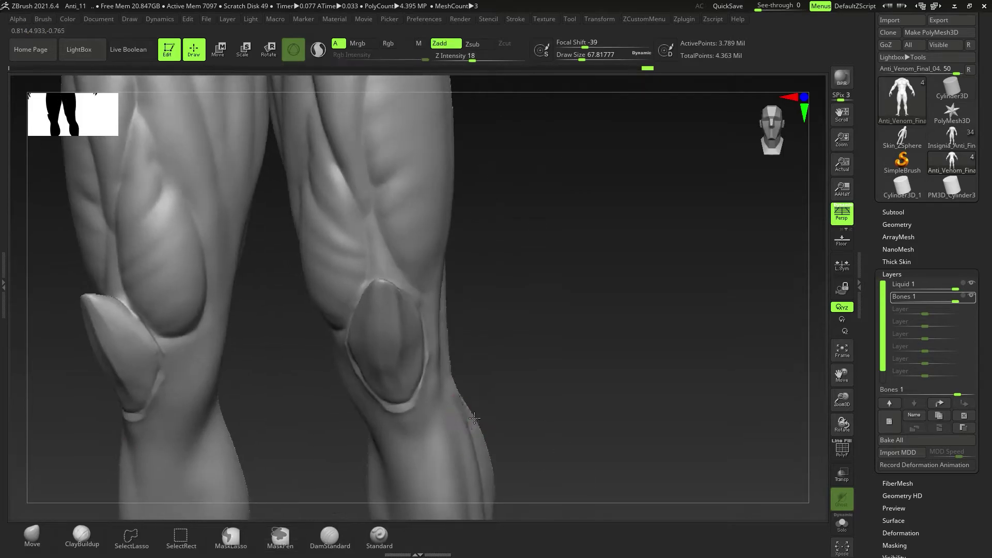
left_click_drag(475, 419, 496, 409)
left_click(971, 296)
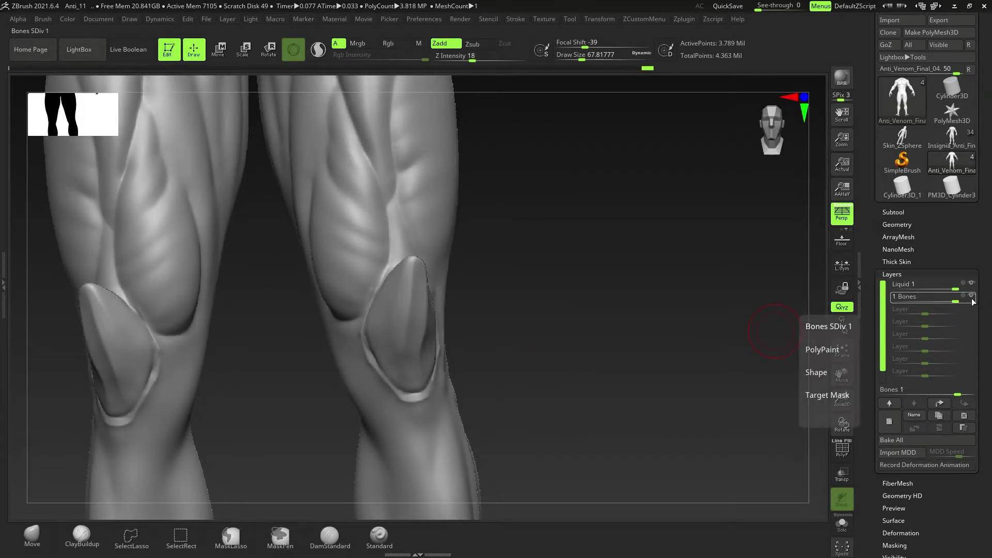
- Compare the Anti-Venom body with the Liquid and Bones layers hidden and shown, bringing the whole figure into view
left_click(972, 284)
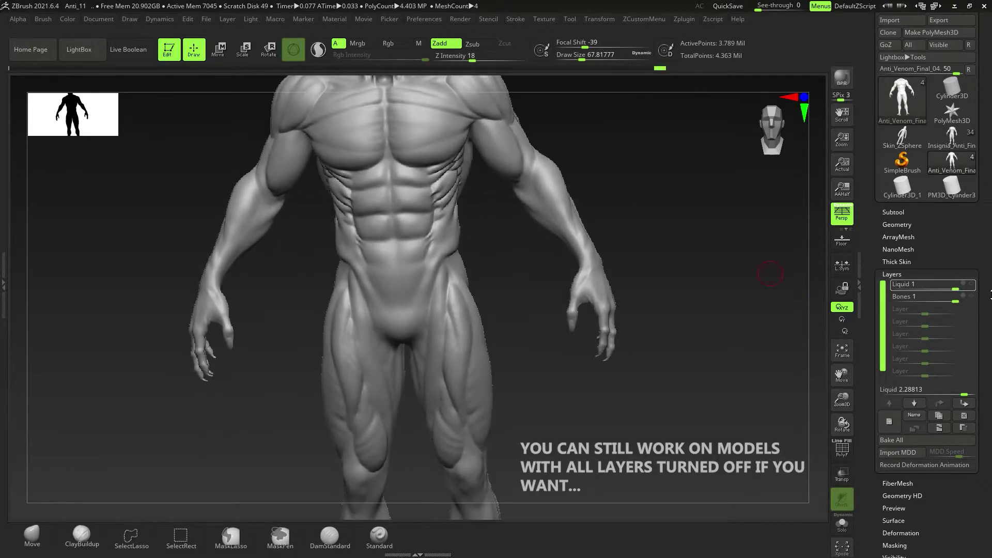
left_click(970, 302)
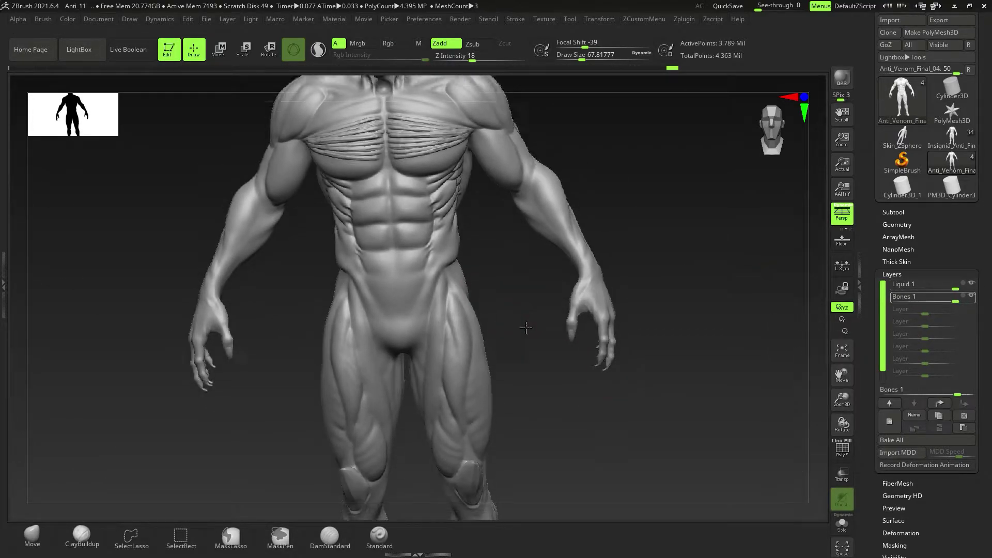
left_click_drag(525, 328, 505, 365)
left_click_drag(505, 419, 502, 321, "alt")
left_click_drag(501, 321, 500, 343)
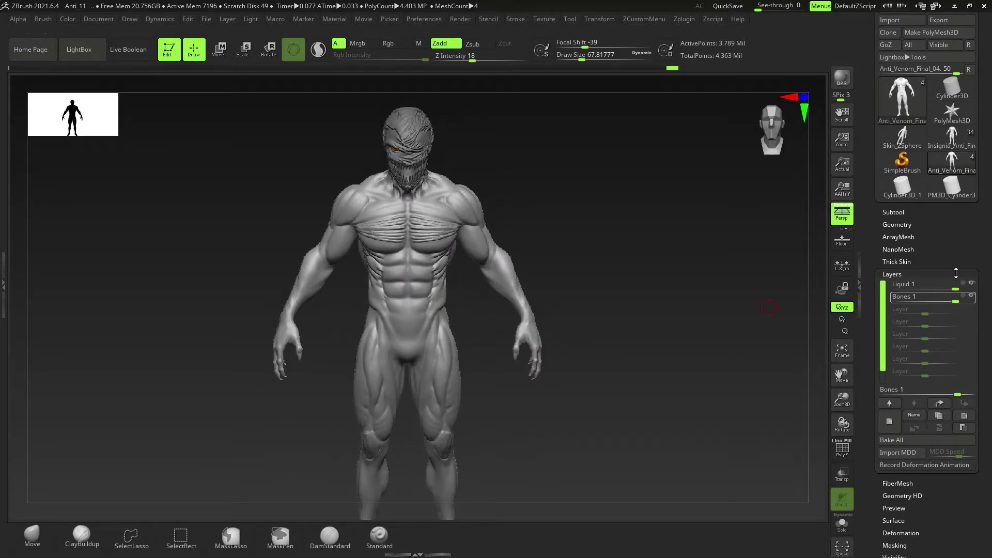
- Switch to the Insignia_Anti_Final model and isolate its body subtool in Solo mode
left_click(952, 143)
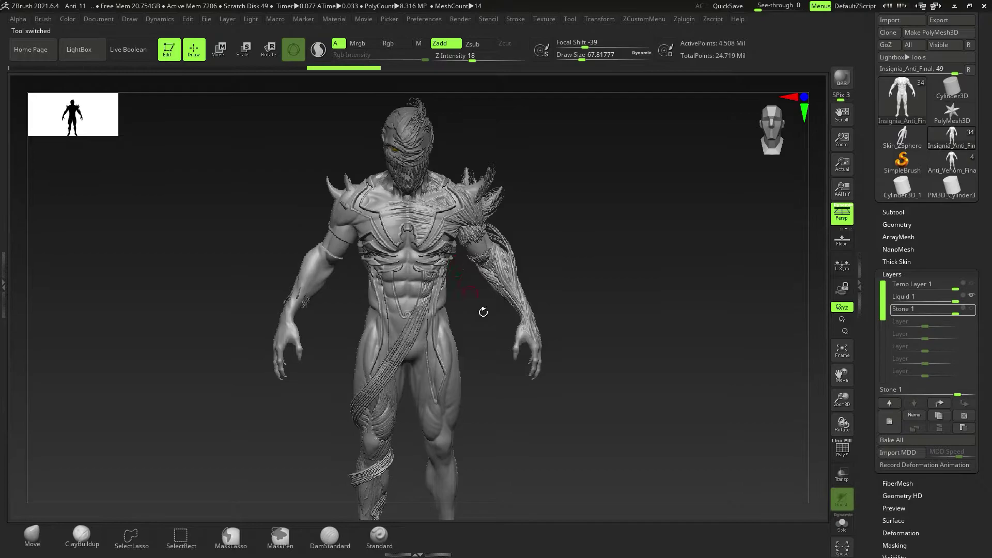
mouse_move(483, 310)
left_mouse_down()
mouse_move(469, 321)
mouse_move(464, 307)
left_mouse_up()
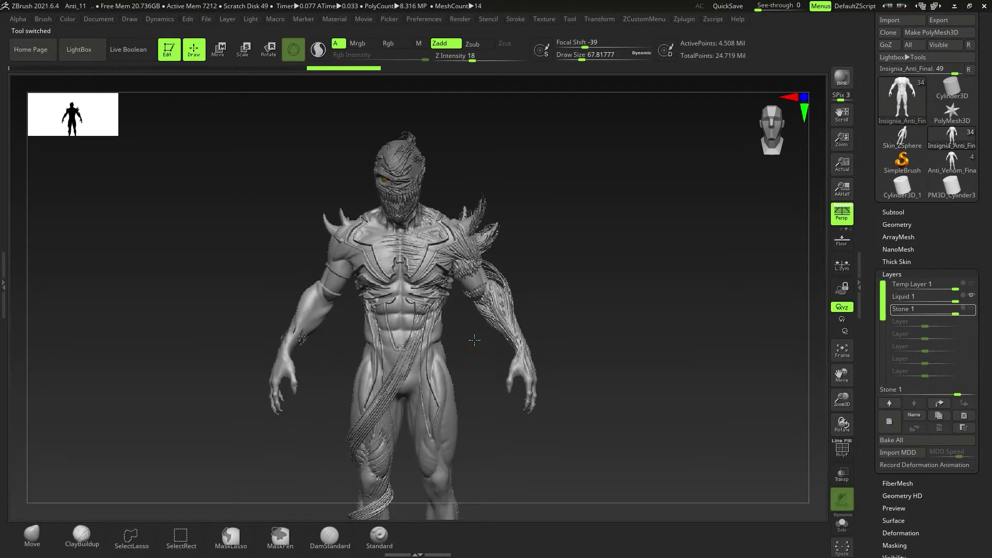
left_click(844, 528)
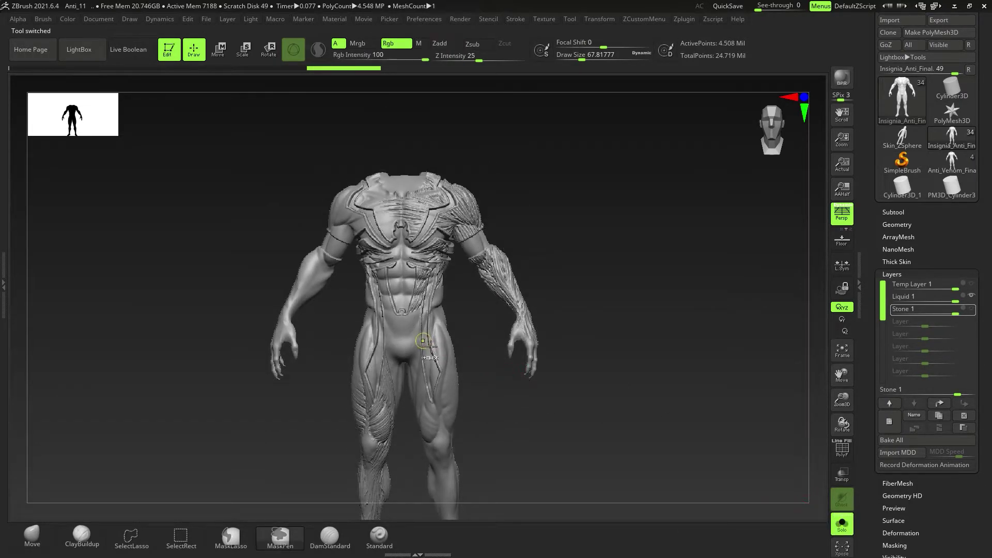
right_click_drag(421, 336, 351, 301, "ctrl")
right_click_drag(400, 322, 485, 216, "alt")
- Show the Stone layer and examine the stone pieces on the forearm, hand and kneecap
left_click(971, 311)
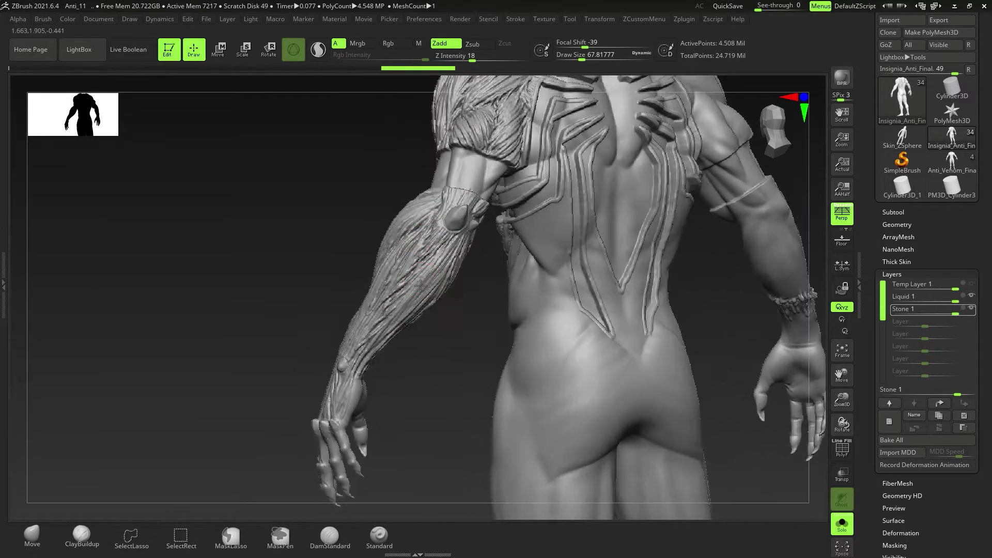
right_click_drag(437, 286, 504, 287)
right_click_drag(467, 377, 542, 168, "alt")
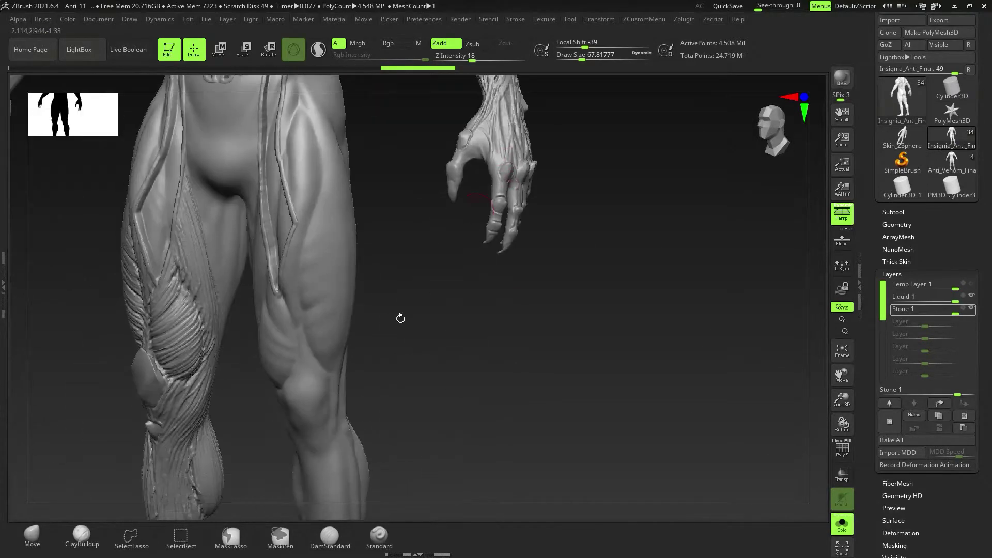
right_click_drag(401, 317, 476, 201, "alt")
right_click_drag(398, 279, 481, 283)
right_click_drag(343, 339, 364, 390, "ctrl")
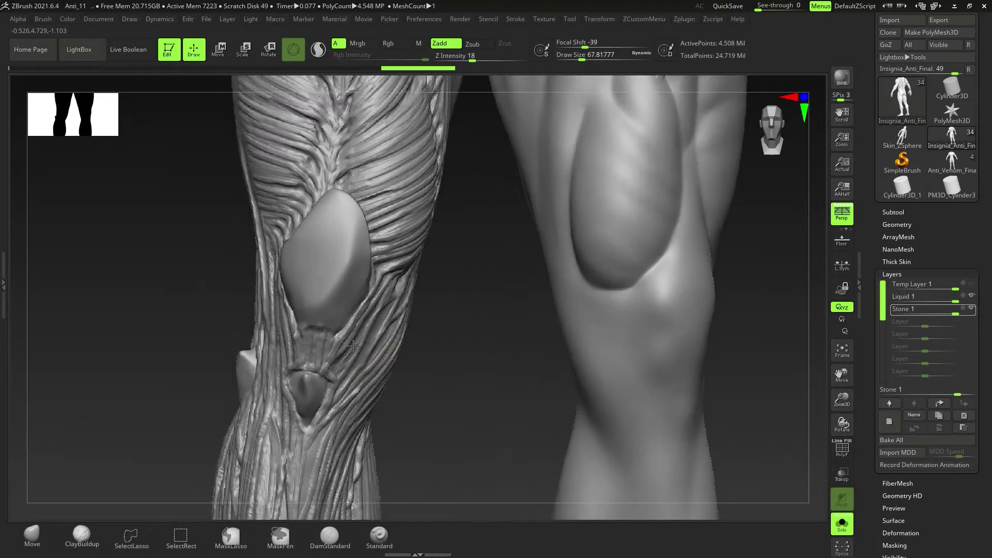
right_click_drag(413, 344, 458, 338)
- Hide the Stone layer and toggle the Liquid layer off and on around the knees
left_click(972, 309)
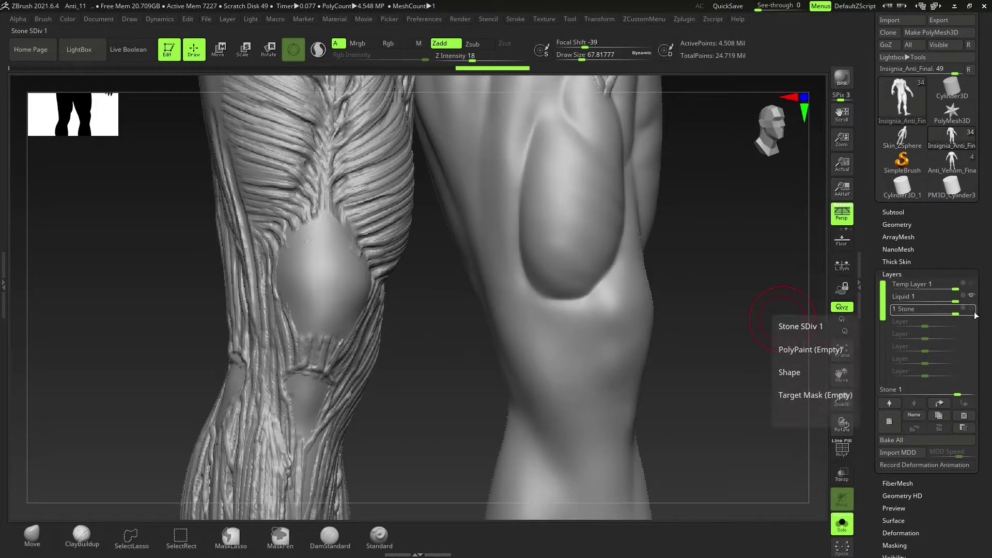
left_click(972, 296)
right_click_drag(420, 317, 405, 279, "ctrl")
mouse_move(401, 310)
right_mouse_down()
mouse_move(348, 315)
mouse_move(368, 362)
right_mouse_up()
left_click(972, 296)
left_click(967, 310)
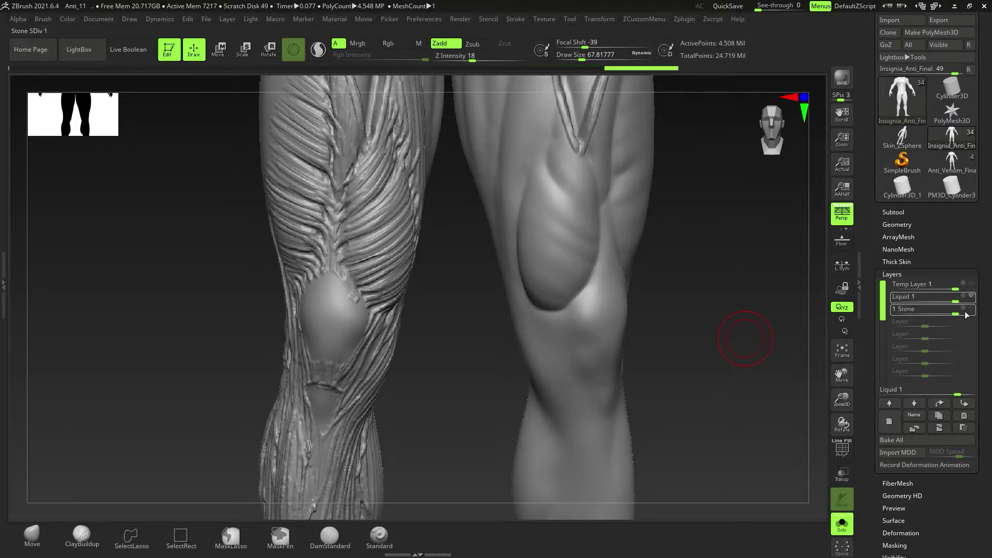
- Examine the thigh strands on the Liquid layer and isolate the strand-covered leg with a lasso selection
right_click_drag(332, 252, 383, 431, "alt")
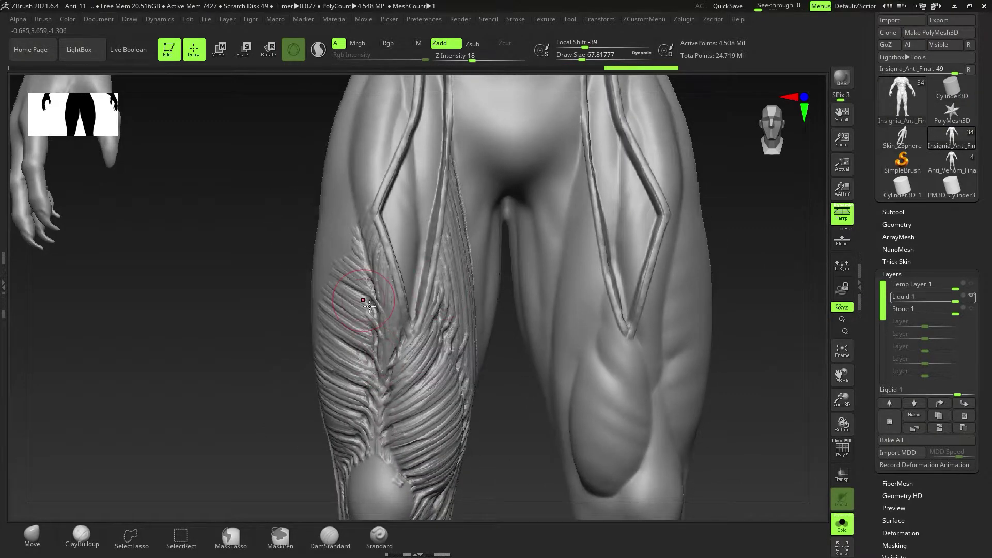
right_click_drag(366, 319, 393, 277, "alt")
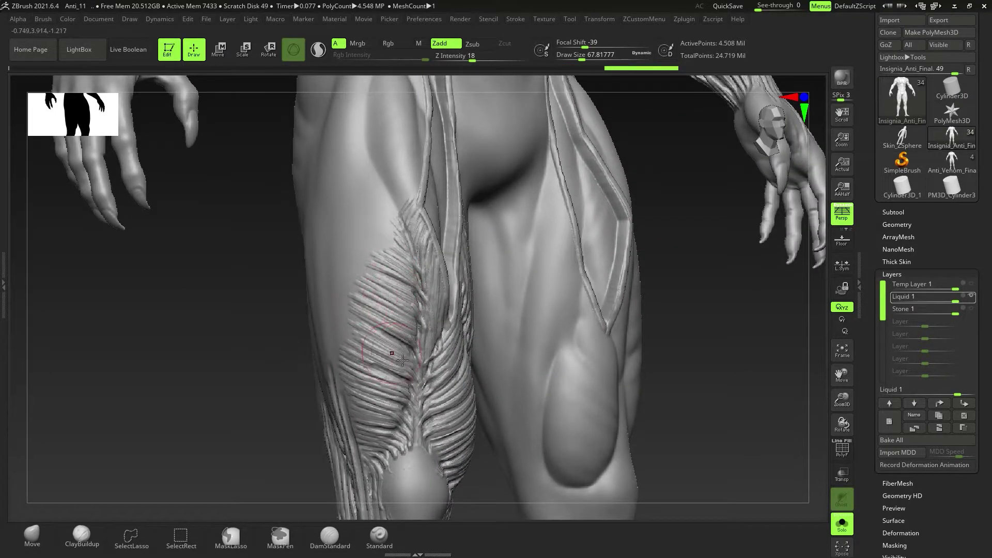
right_click_drag(561, 434, 537, 427, "shift")
mouse_move(537, 427)
right_mouse_down("ctrl")
mouse_move(520, 418)
mouse_move(381, 419)
right_mouse_up("ctrl")
right_click_drag(454, 375, 436, 284, "alt")
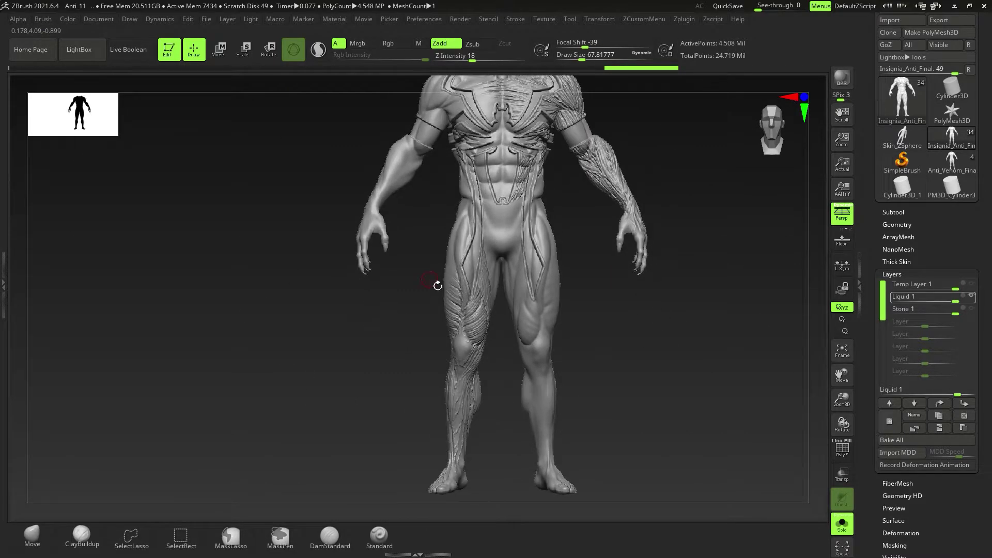
mouse_move(430, 232)
left_mouse_down("ctrl+shift")
mouse_move(408, 504)
mouse_move(520, 429)
mouse_move(515, 323)
left_mouse_up("ctrl+shift")
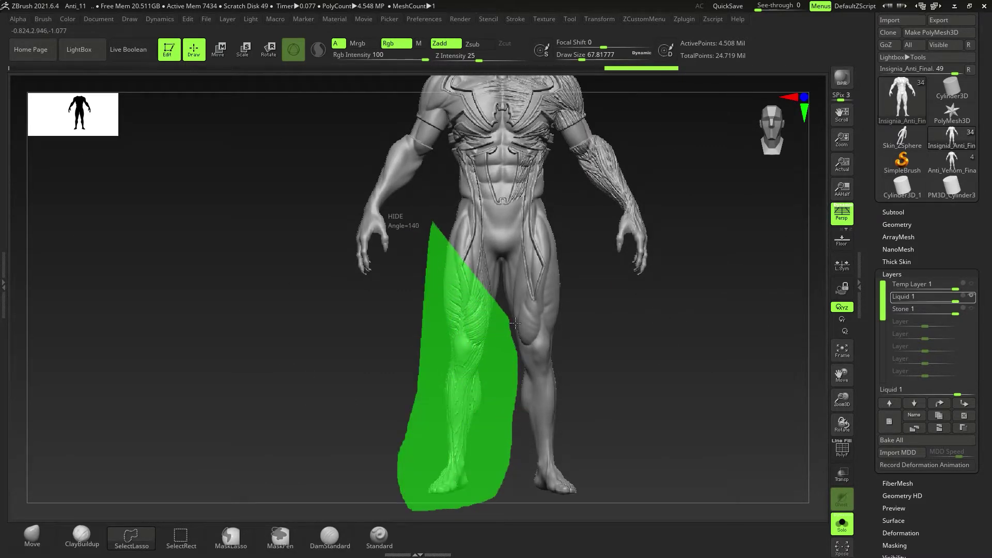
left_click_drag(500, 267, 481, 232, "ctrl+shift")
right_click_drag(523, 370, 530, 411, "ctrl")
right_click_drag(468, 387, 508, 383)
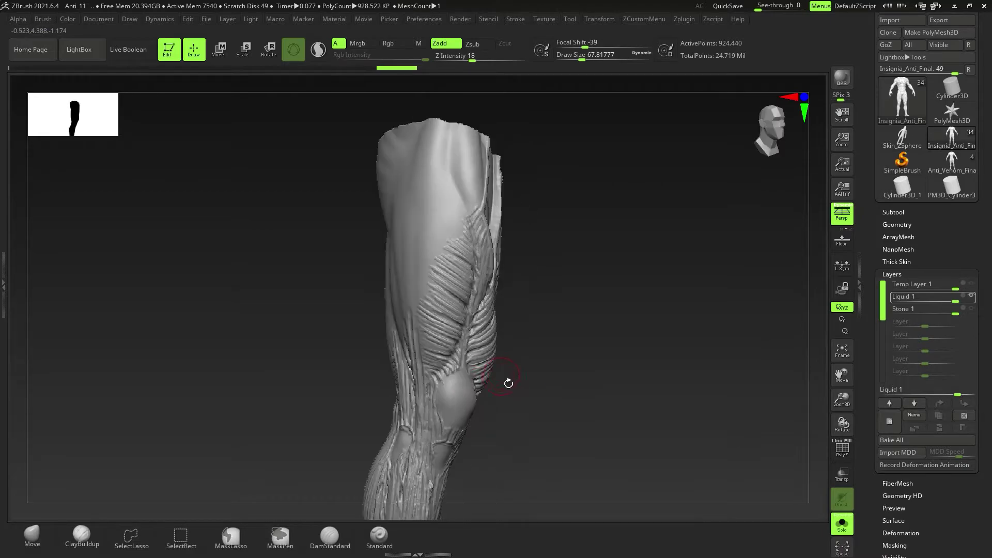
- Choose the Morph brush and try it on the outer thigh strands of the isolated leg
key("space")
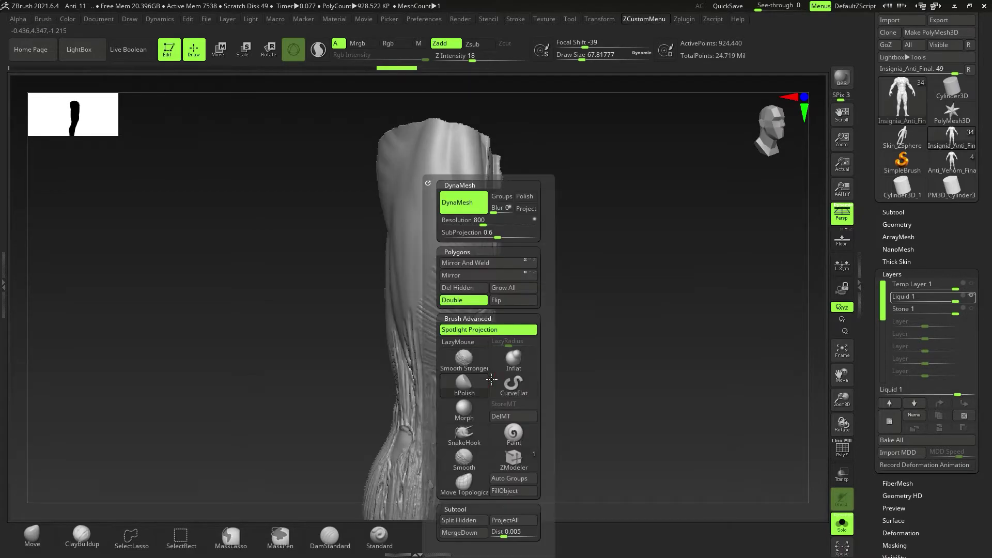
left_click(467, 412)
scroll(984, 374, "down", 5)
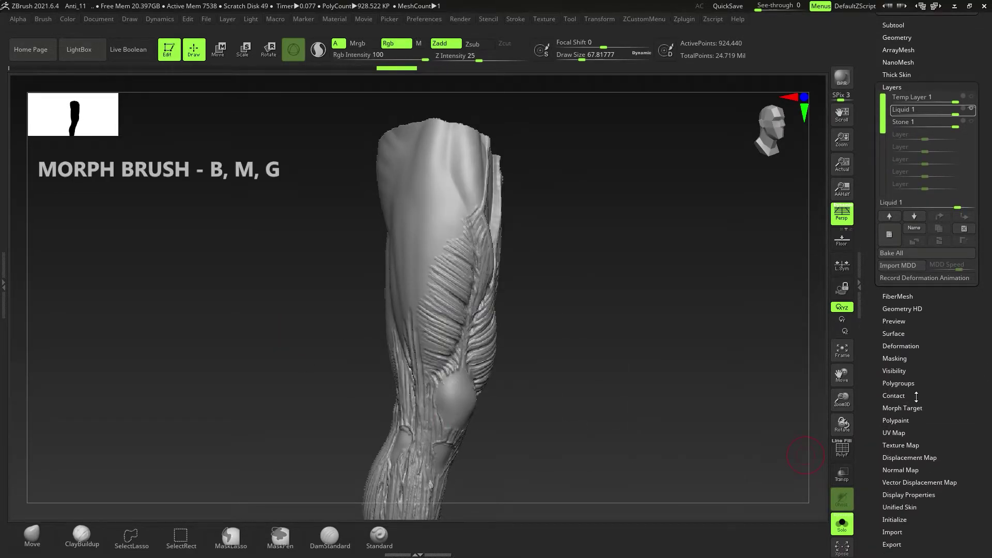
right_click_drag(522, 320, 517, 367, "ctrl")
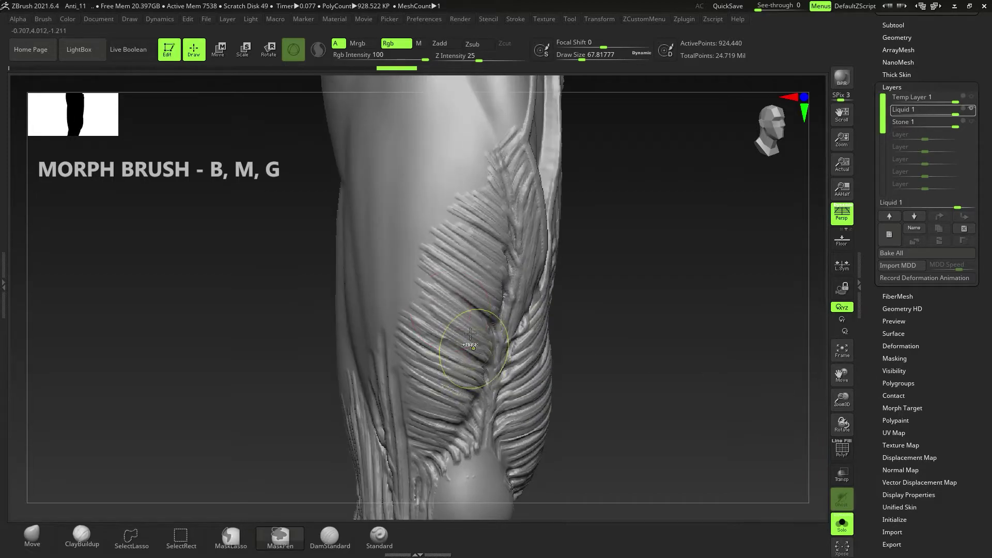
left_click(443, 285)
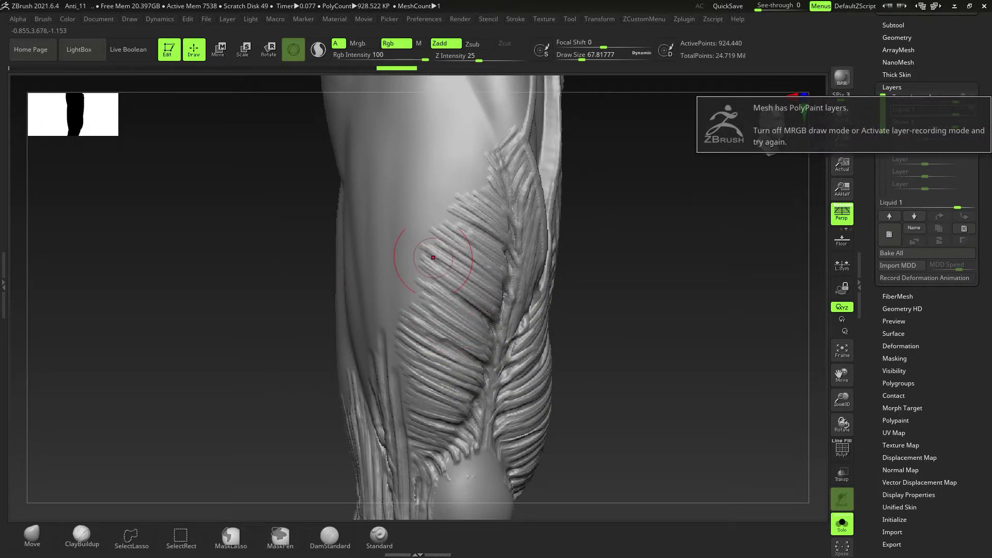
- Turn on recording for the Liquid layer with the full body shown, and isolate the strand-covered leg again
left_click_drag(981, 135, 982, 169)
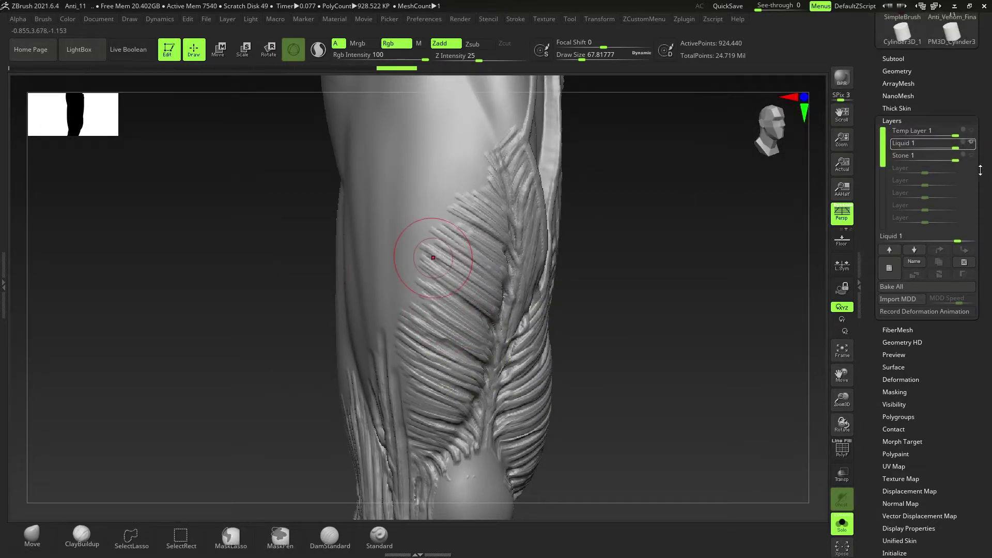
left_click(963, 144)
key("f")
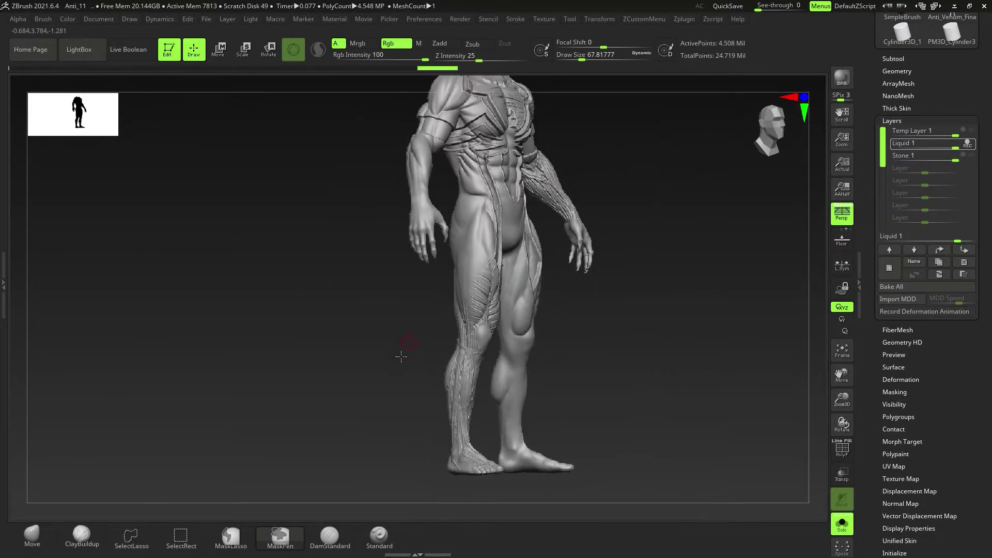
left_click_drag(405, 349, 455, 310, "shift")
mouse_move(427, 368)
left_mouse_down("ctrl+shift")
mouse_move(517, 502)
mouse_move(553, 383)
mouse_move(455, 253)
mouse_move(444, 259)
left_mouse_up("ctrl+shift")
right_click_drag(514, 345, 790, 212, "ctrl")
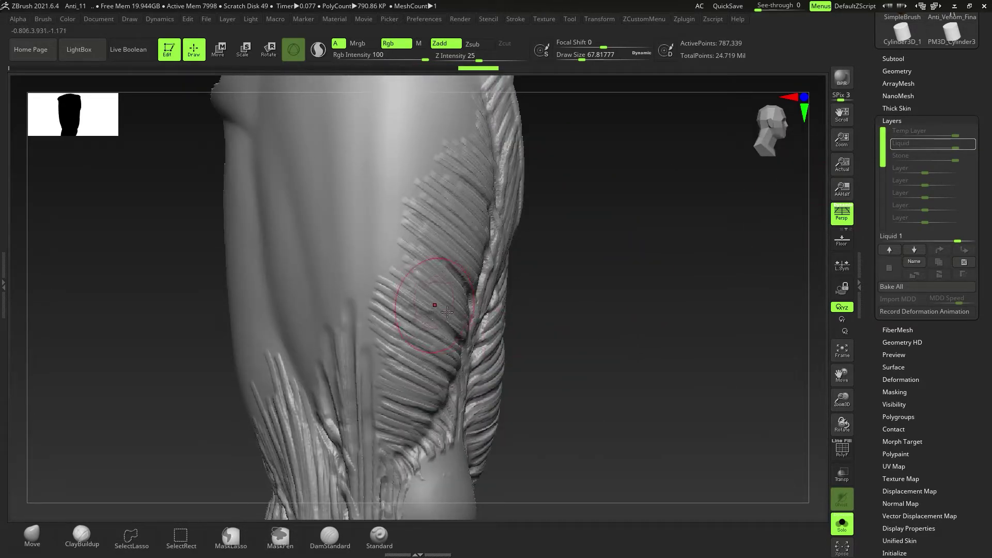
- Brush away the Liquid strands on the outer thigh with the Morph brush, enlarging the draw size to about 70.8
right_click_drag(447, 312, 430, 305)
mouse_move(402, 256)
left_mouse_down("shift")
mouse_move(414, 244)
mouse_move(408, 277)
left_mouse_up("shift")
key("s")
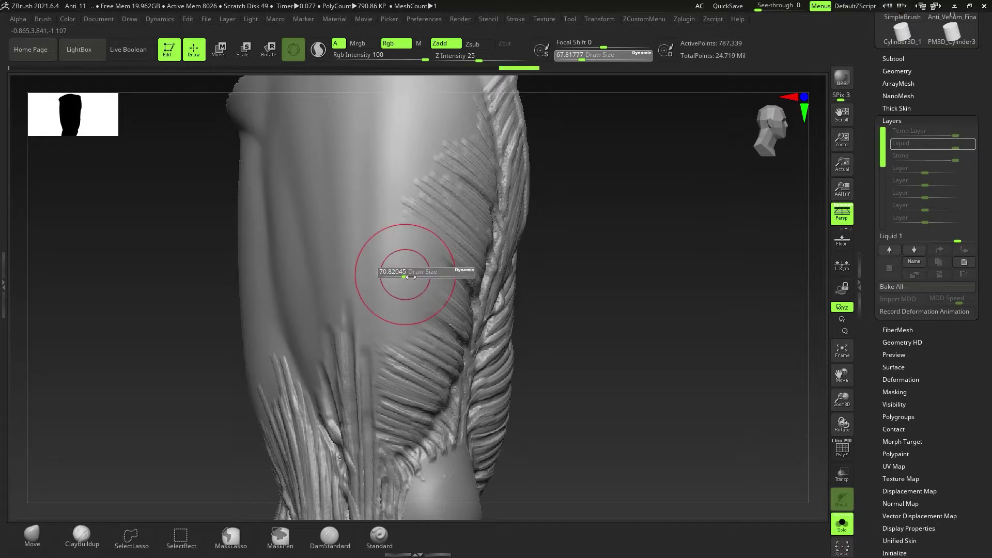
left_click_drag(407, 219, 433, 212, "shift")
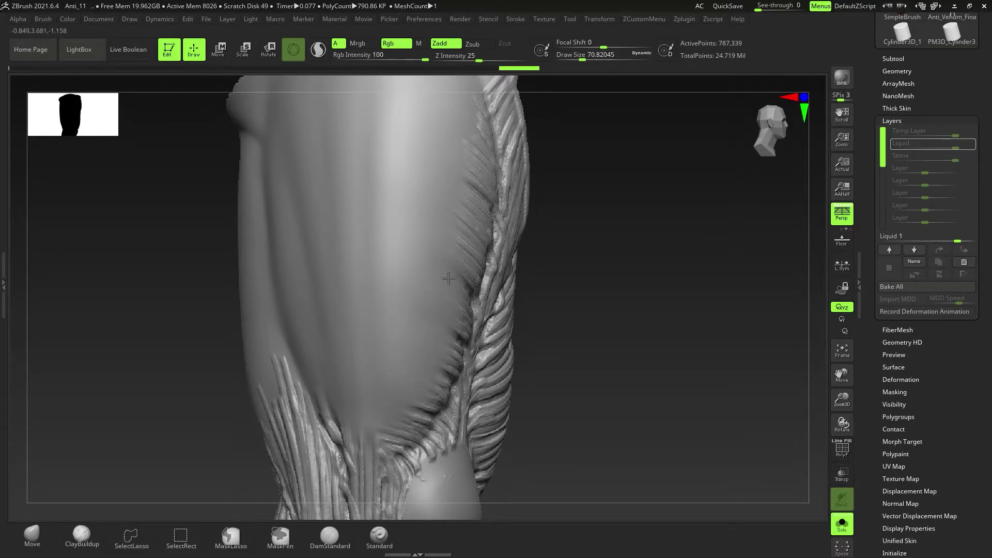
right_click_drag(449, 279, 469, 264)
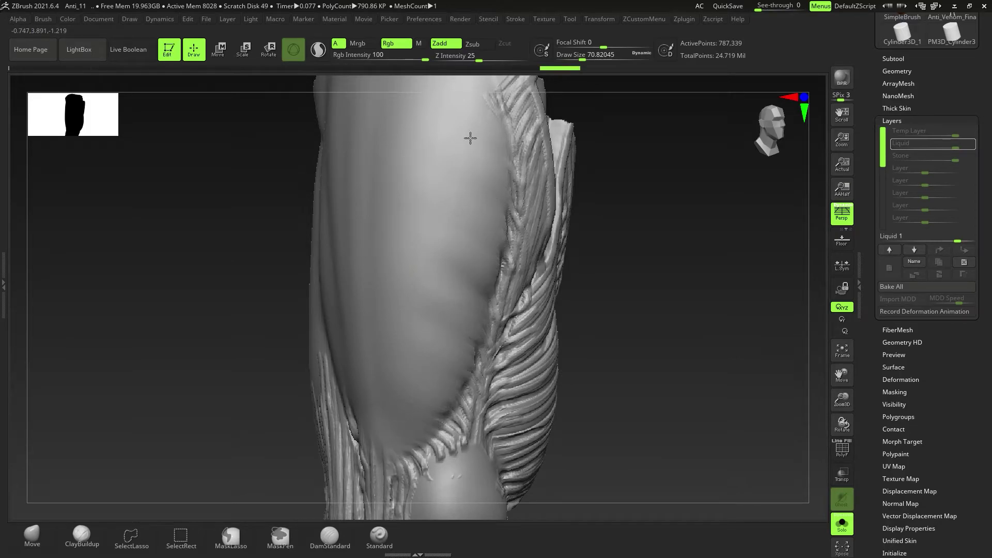
right_click_drag(370, 398, 328, 341)
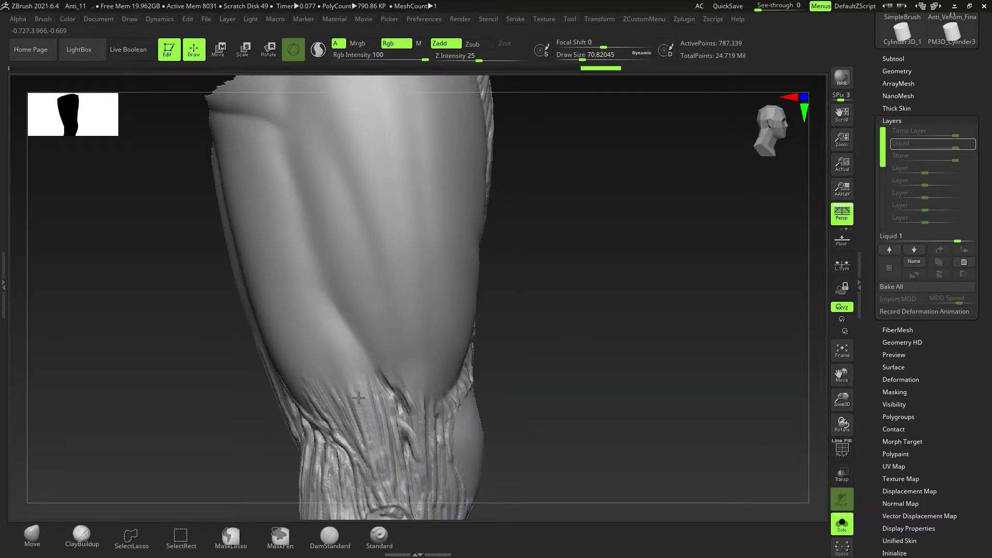
mouse_move(412, 361)
right_mouse_down()
mouse_move(323, 394)
mouse_move(376, 343)
mouse_move(405, 352)
mouse_move(384, 357)
mouse_move(440, 345)
mouse_move(419, 356)
right_mouse_up()
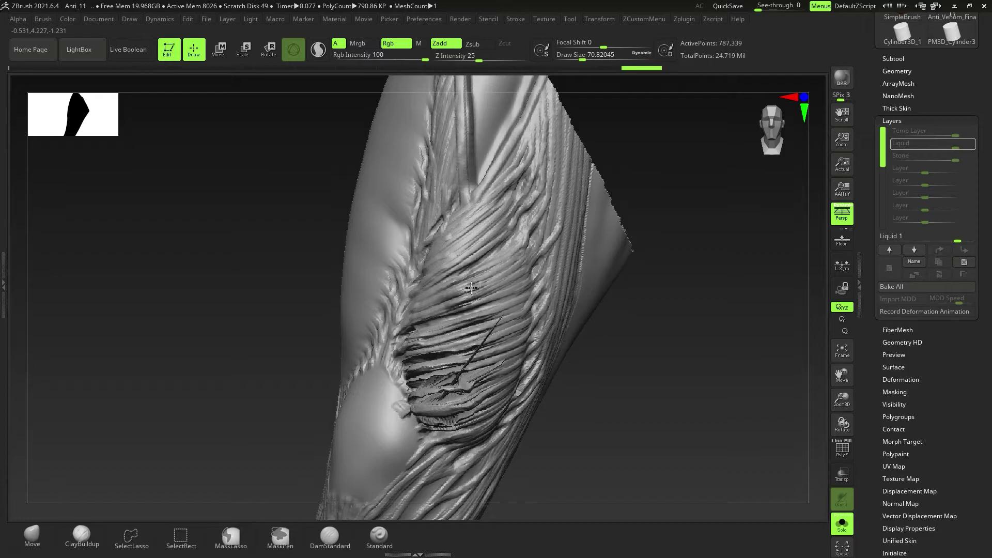
- Try Morph brush strokes over the inner muscle strands above the knee and undo them
left_click_drag(471, 288, 492, 397)
left_click_drag(497, 277, 509, 383)
mouse_move(509, 382)
right_mouse_down()
mouse_move(537, 400)
mouse_move(631, 413)
mouse_move(514, 437)
right_mouse_up()
key("ctrl+z")
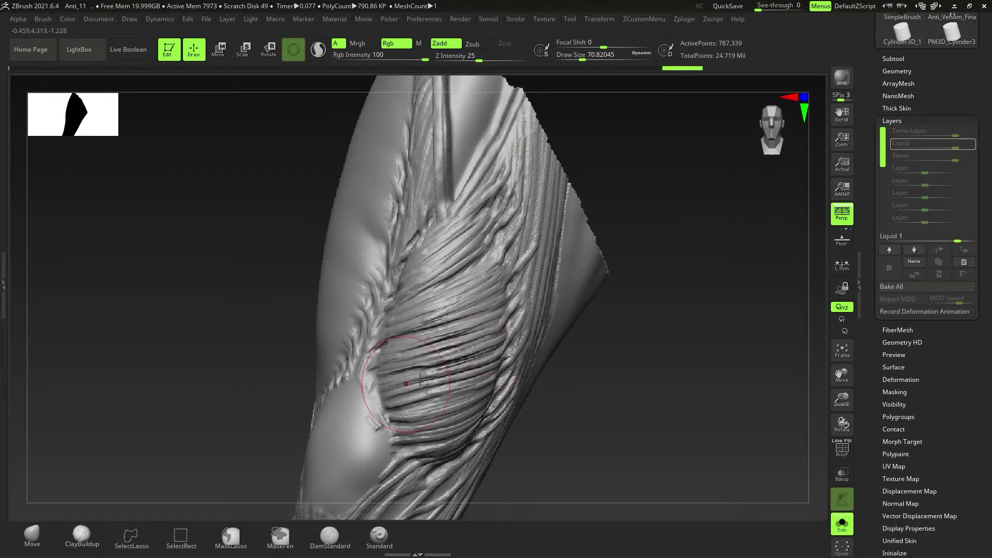
mouse_move(420, 380)
right_mouse_down()
mouse_move(504, 416)
mouse_move(491, 387)
mouse_move(416, 318)
mouse_move(448, 360)
mouse_move(511, 313)
mouse_move(491, 318)
right_mouse_up()
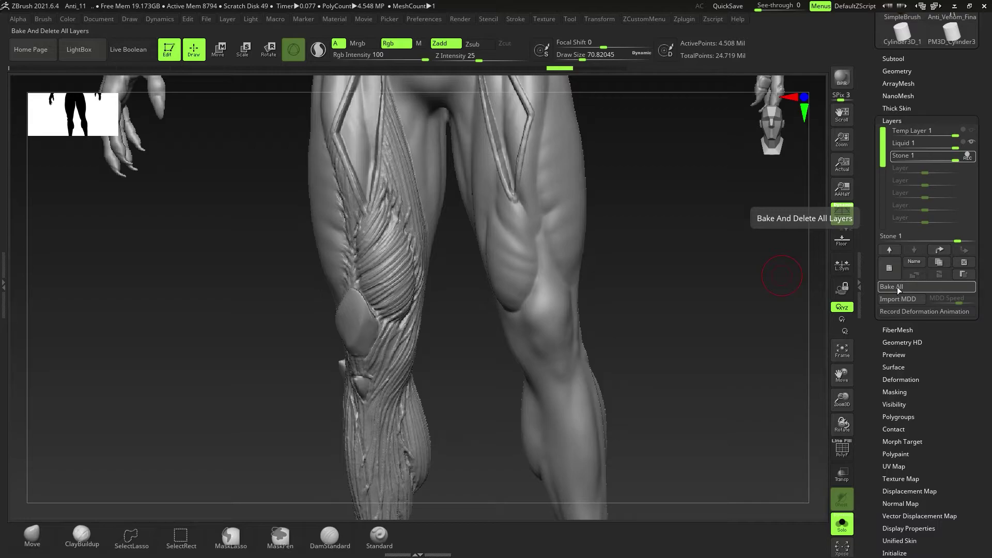
- Bake all layers into the body mesh and fill the black body with white
left_click(910, 287)
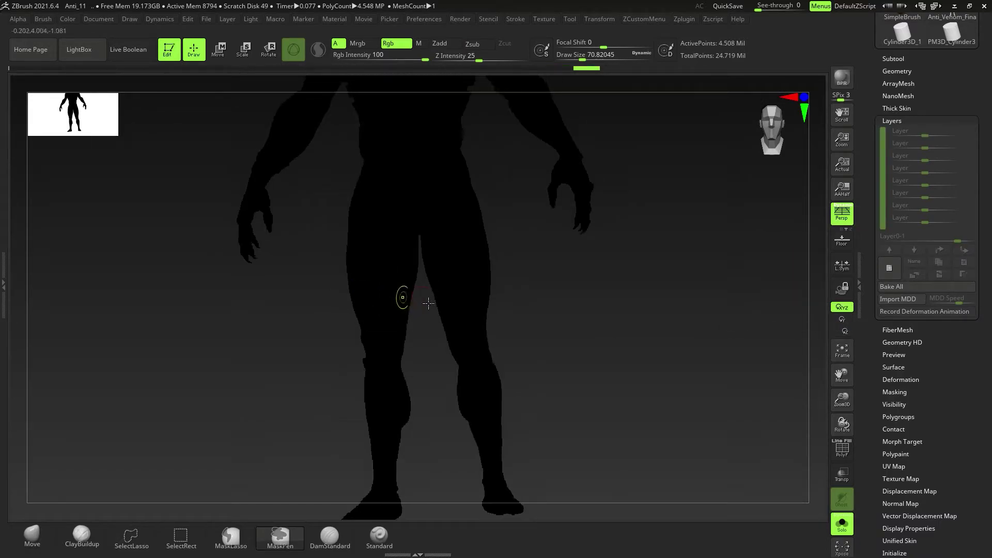
right_click_drag(428, 303, 477, 321)
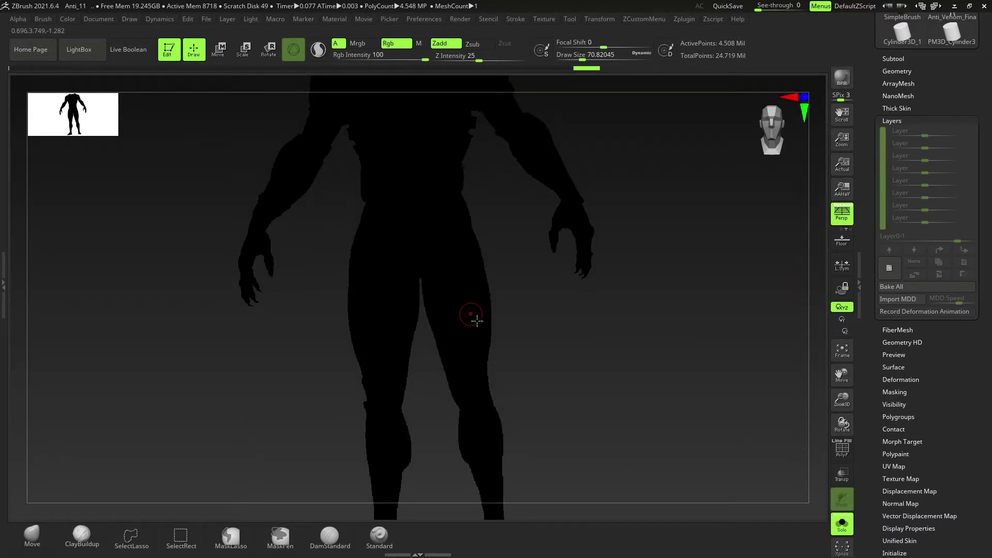
key("space")
right_click_drag(454, 201, 493, 289, "alt")
left_click(69, 20)
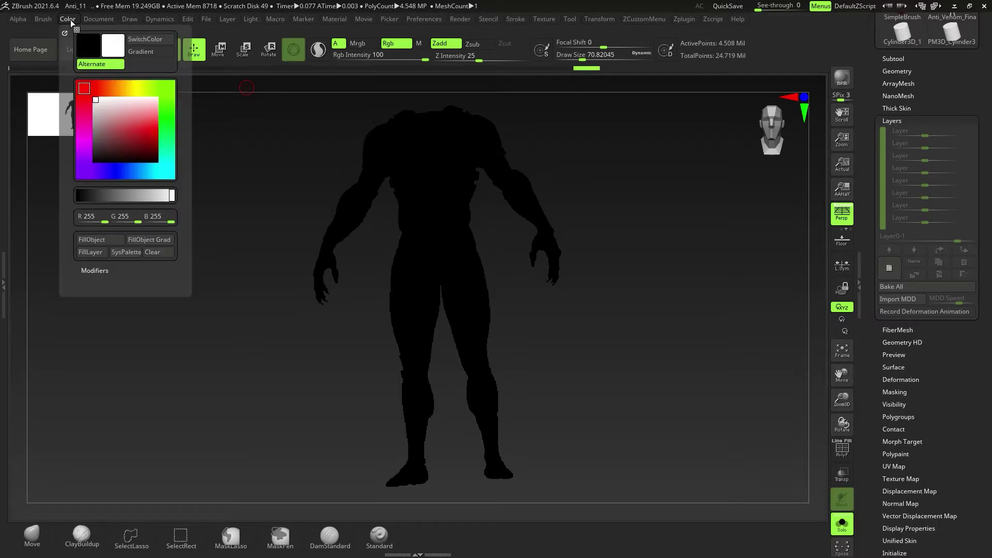
left_click(101, 243)
mouse_move(398, 356)
right_mouse_down()
mouse_move(469, 327)
mouse_move(413, 331)
mouse_move(445, 424)
mouse_move(421, 403)
mouse_move(403, 357)
right_mouse_up()
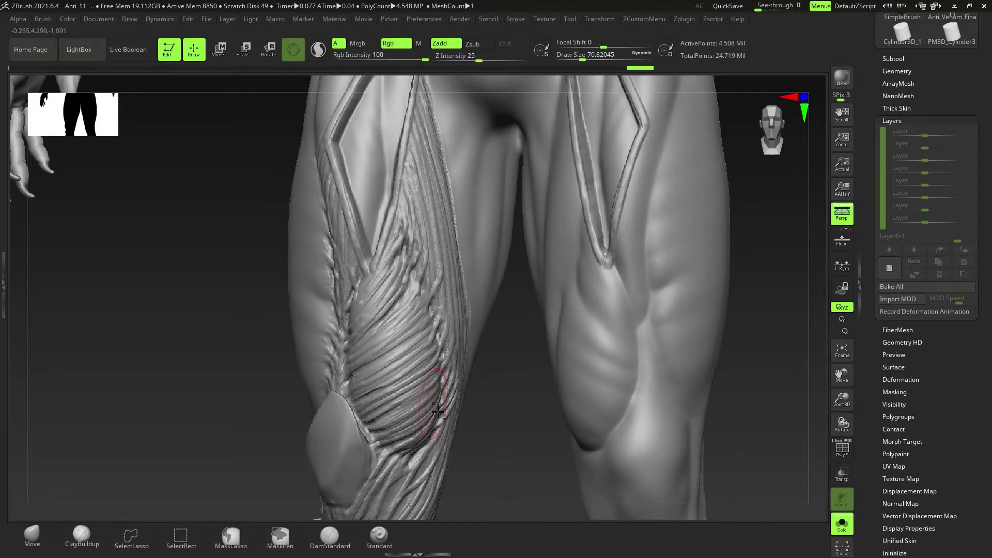
right_click_drag(432, 388, 430, 251, "alt")
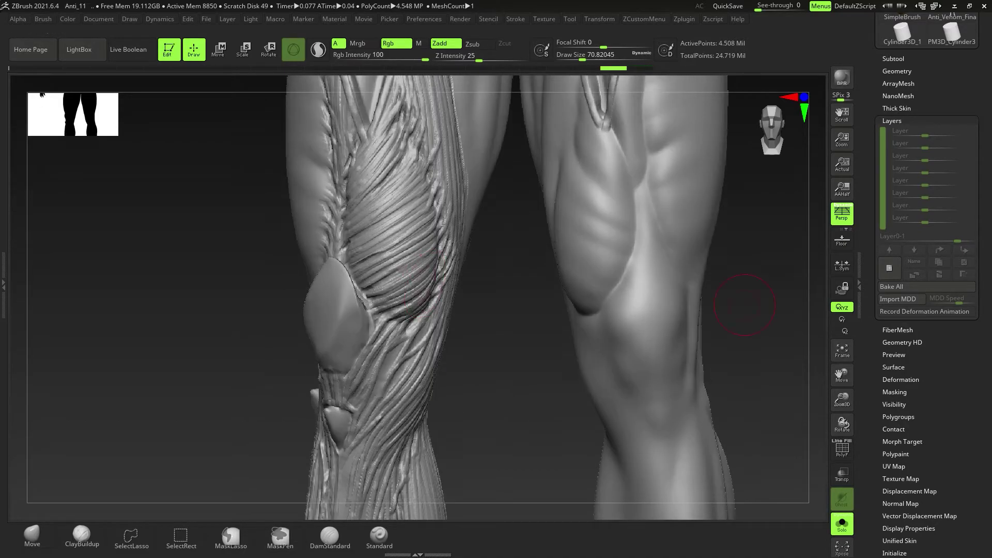
- Delete the body's existing morph target, try a Morph brush stroke, and store a new morph target from the baked mesh
left_click_drag(870, 490, 870, 304)
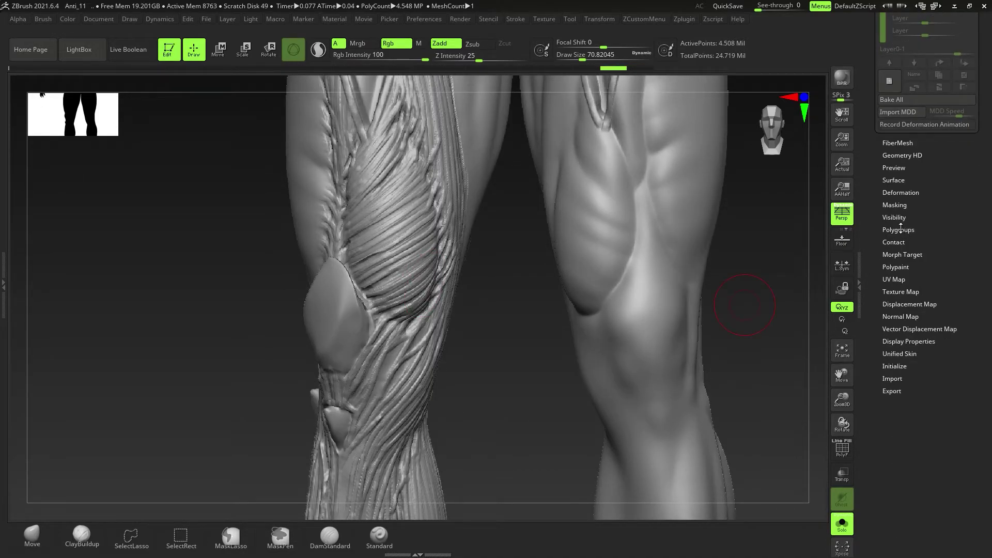
left_click(902, 255)
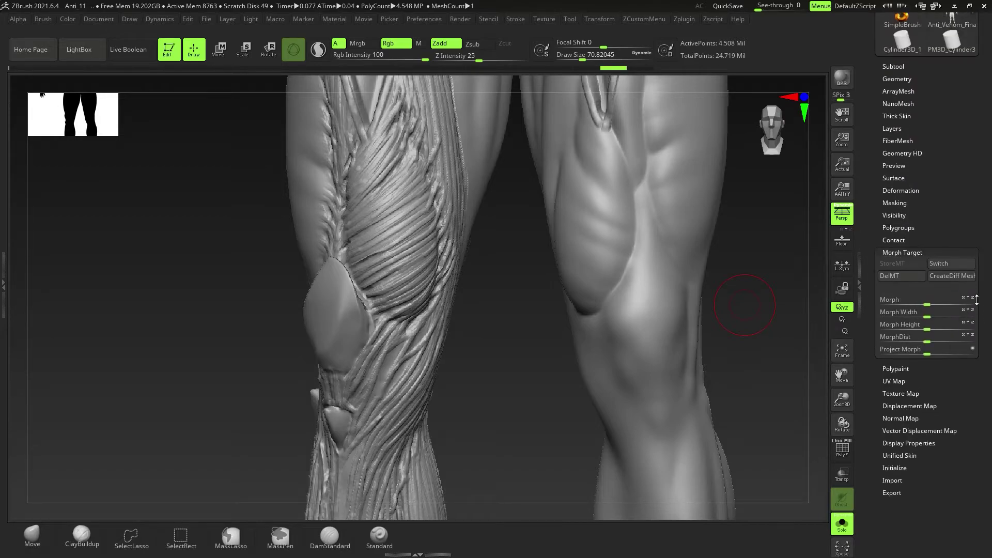
left_click(894, 277)
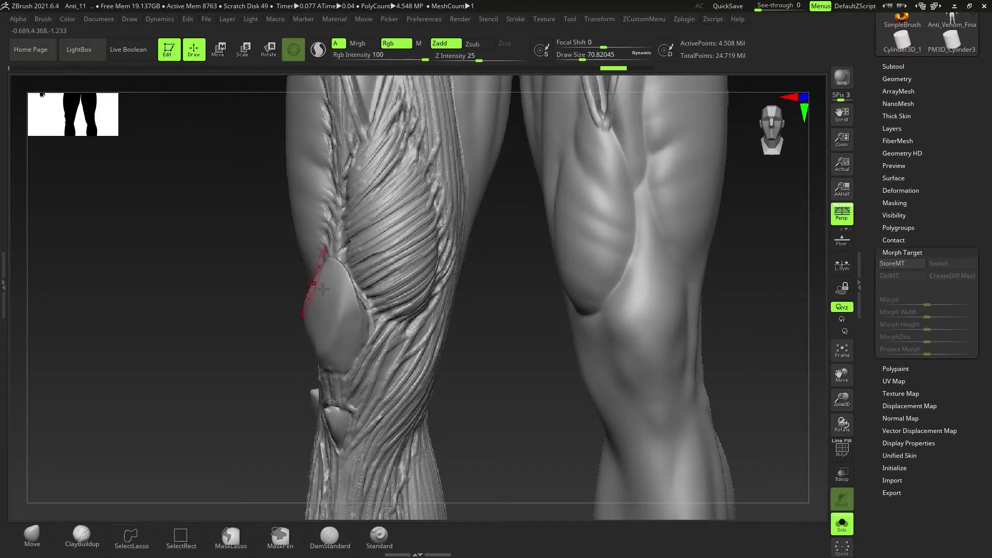
left_click(400, 252)
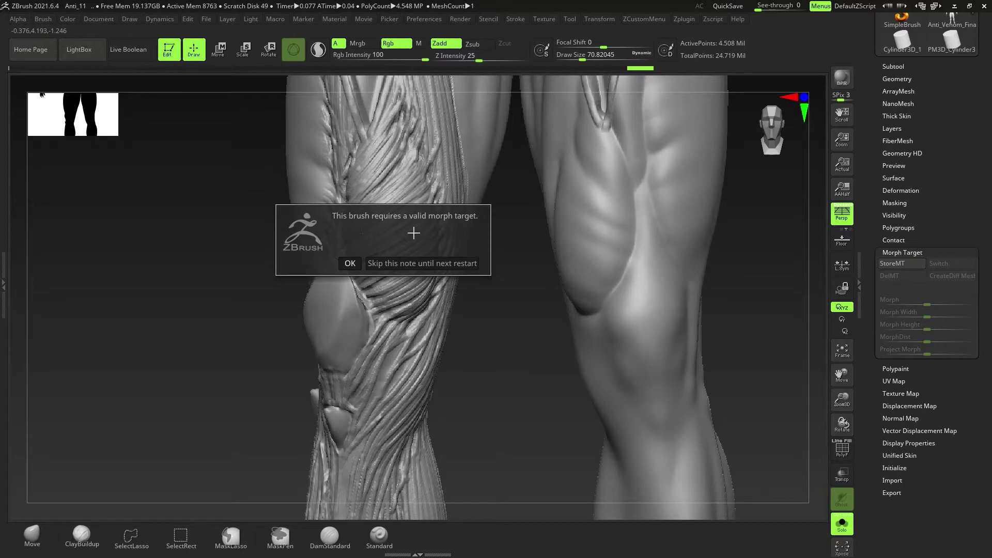
left_click(354, 265)
left_click(910, 263)
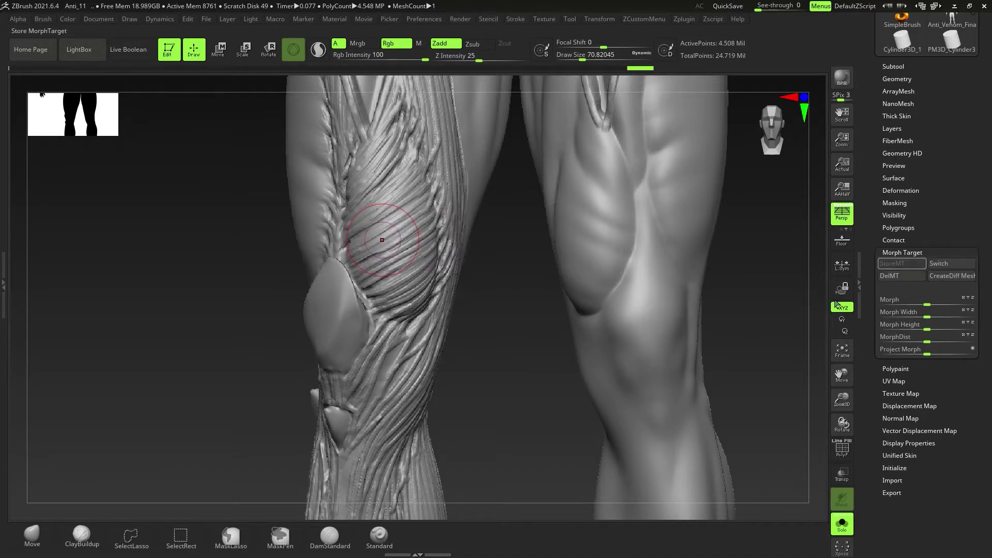
- Cover the muscle strands above the knee with rough ClayBuildup strokes
right_click_drag(398, 198, 414, 314, "alt")
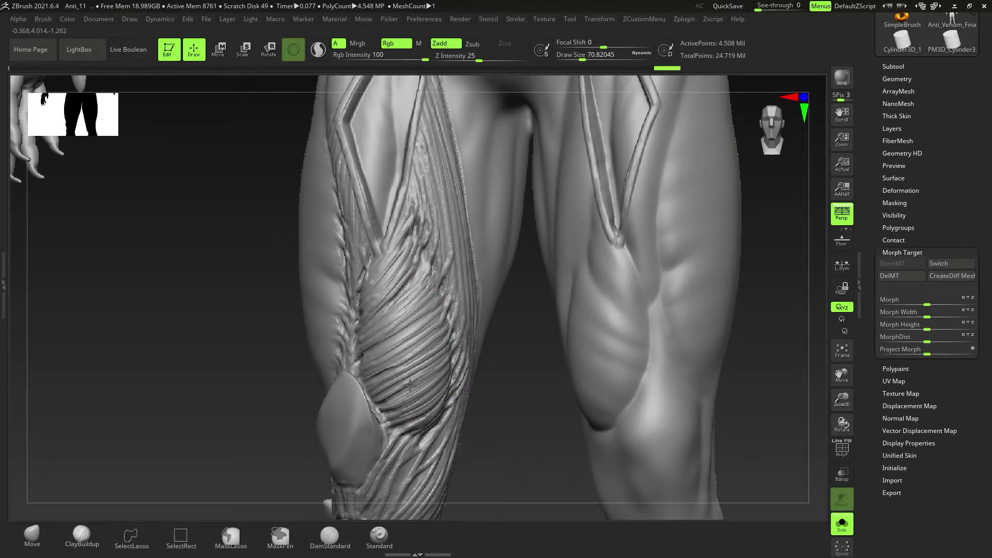
right_click_drag(399, 363, 23, 520)
left_click(75, 538)
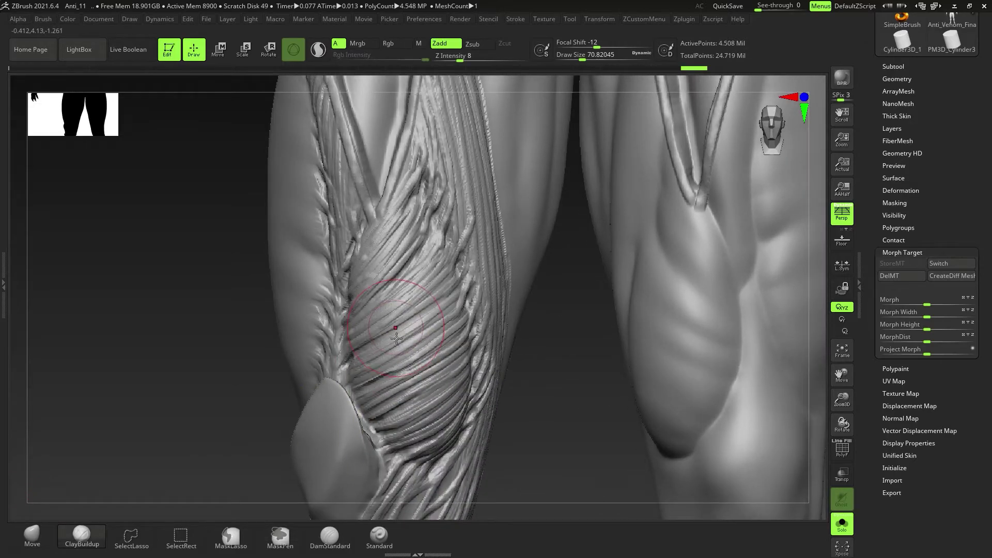
left_click_drag(398, 336, 394, 394)
mouse_move(396, 249)
left_mouse_down()
mouse_move(418, 418)
mouse_move(444, 310)
left_mouse_up()
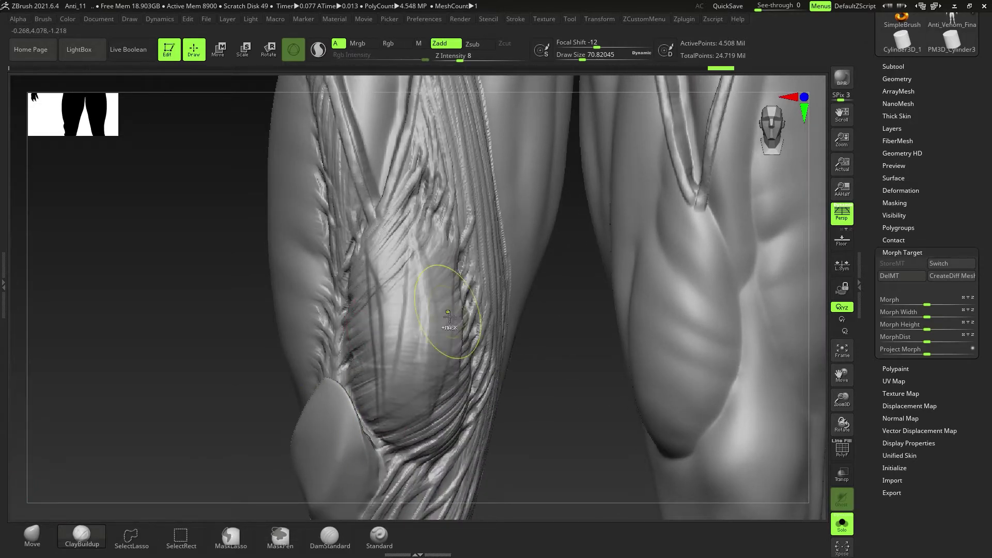
- Scribble rough ClayBuildup strokes over the strands on the shin and outer calf
right_click_drag(445, 310, 446, 414, "ctrl")
right_click_drag(445, 413, 458, 230, "alt")
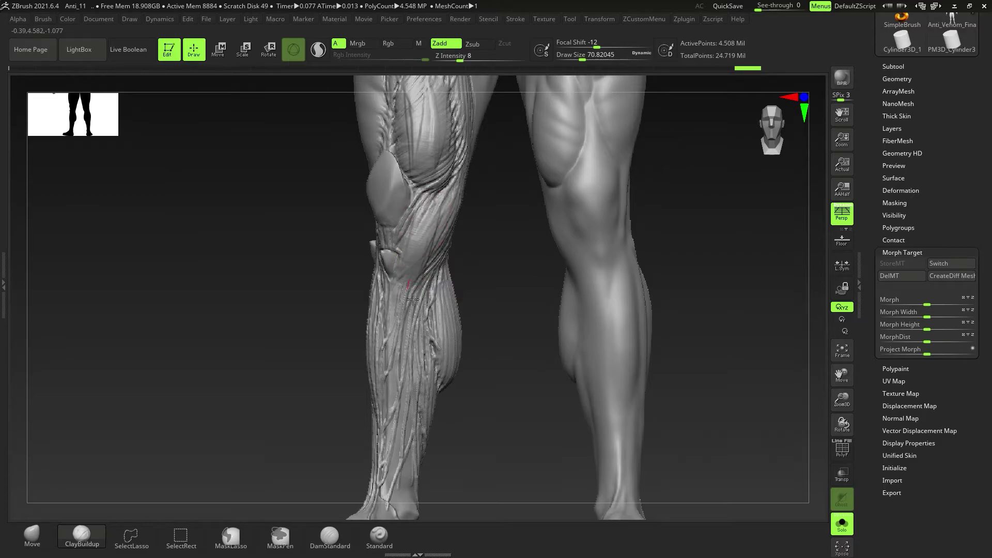
left_click_drag(413, 299, 400, 411)
left_click_drag(413, 274, 418, 429)
right_click_drag(381, 355, 460, 354)
left_click_drag(361, 288, 364, 433)
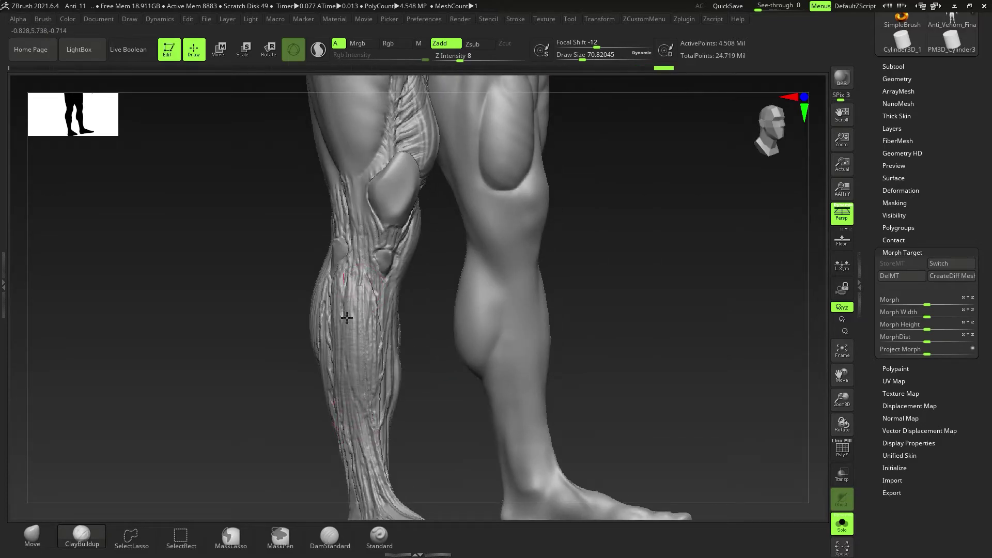
left_click_drag(347, 318, 341, 406)
left_click_drag(347, 251, 372, 343)
- Add rough ClayBuildup strokes across the inner thigh strands above the knee
mouse_move(395, 192)
right_mouse_down("alt")
mouse_move(361, 362)
mouse_move(305, 362)
right_mouse_up("alt")
right_click_drag(434, 393, 444, 316, "ctrl")
mouse_move(444, 315)
right_mouse_down("alt")
mouse_move(499, 330)
mouse_move(411, 334)
right_mouse_up("alt")
mouse_move(462, 362)
left_mouse_down()
mouse_move(514, 235)
mouse_move(481, 199)
left_mouse_up()
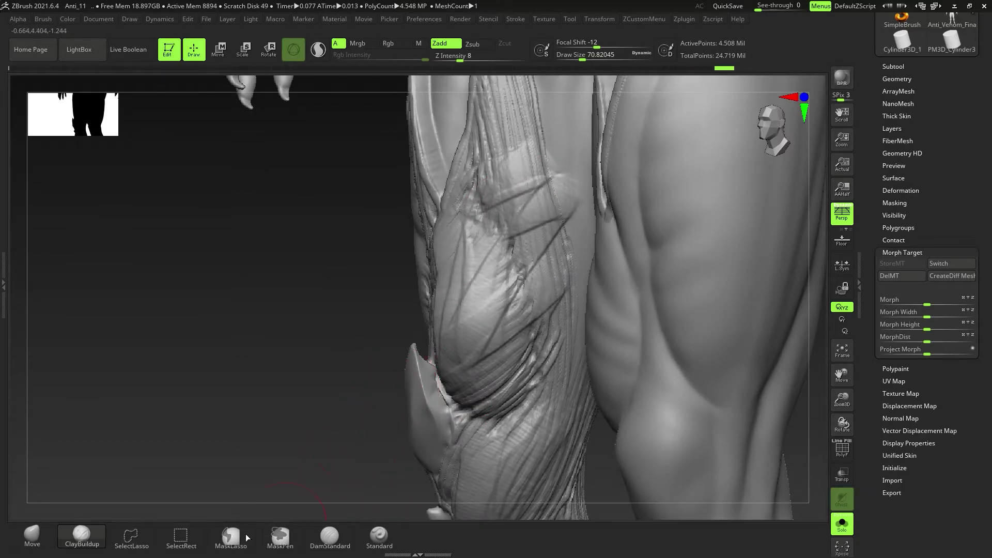
- Restore the thigh strands under the clay strokes with the Morph brush, enlarging the draw size to about 104.5
key("space")
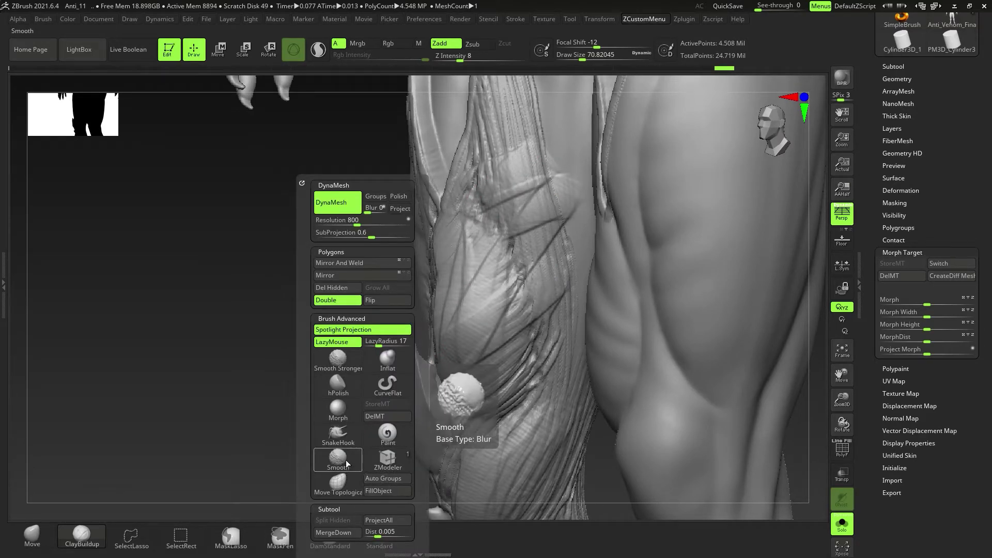
left_click(345, 419)
key("s")
left_click_drag(523, 309, 528, 309)
right_click_drag(527, 309, 543, 304)
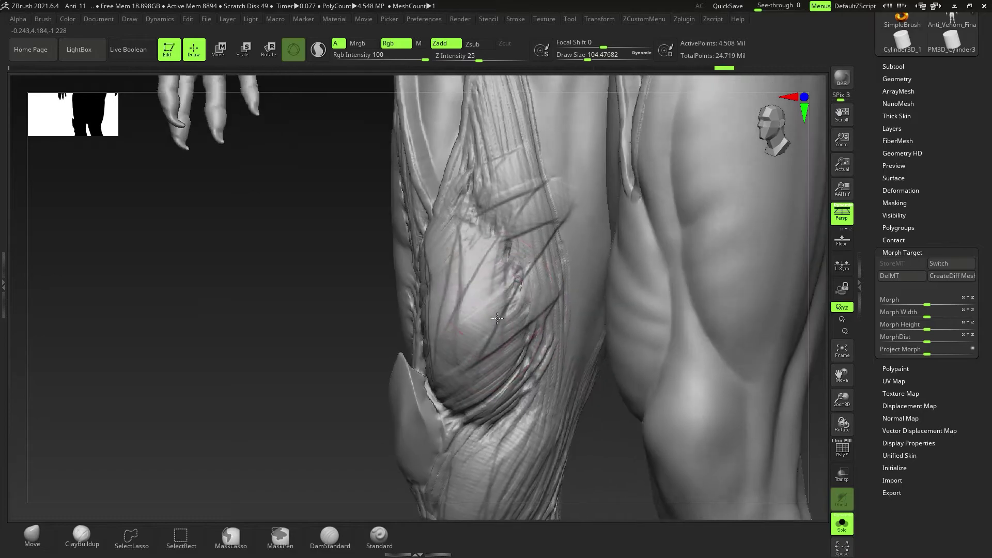
mouse_move(496, 269)
left_mouse_down()
mouse_move(458, 317)
mouse_move(481, 192)
left_mouse_up()
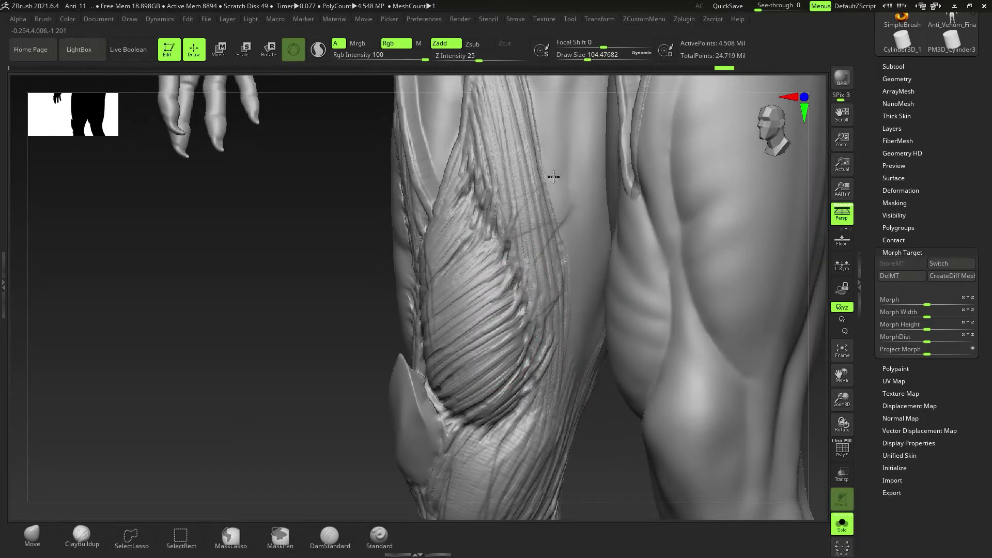
left_click_drag(470, 391, 496, 383)
- Restore the original strands on the knee and shin with the Morph brush
right_click_drag(496, 380, 413, 243, "alt")
right_click_drag(331, 312, 391, 317)
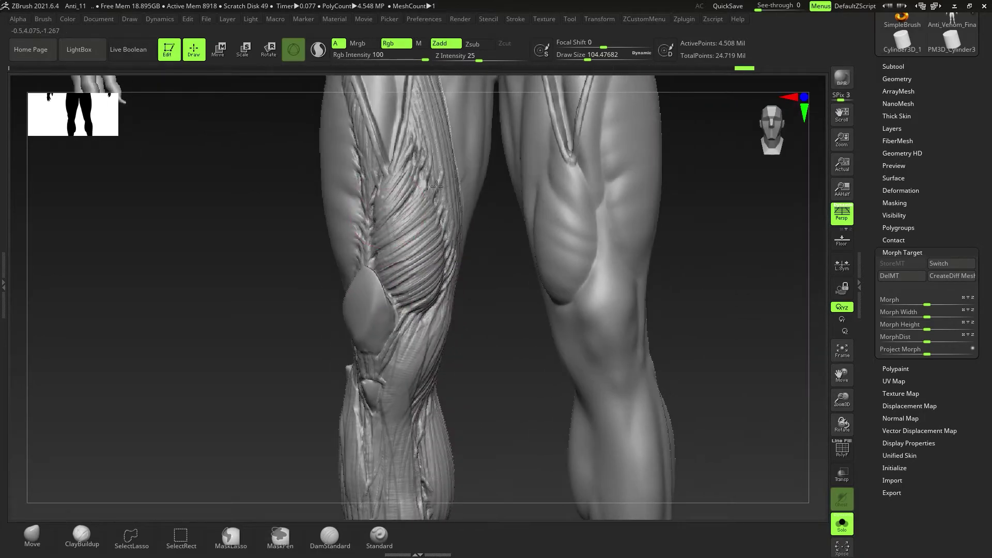
right_click_drag(445, 280, 426, 97, "alt")
left_click_drag(388, 296, 397, 419)
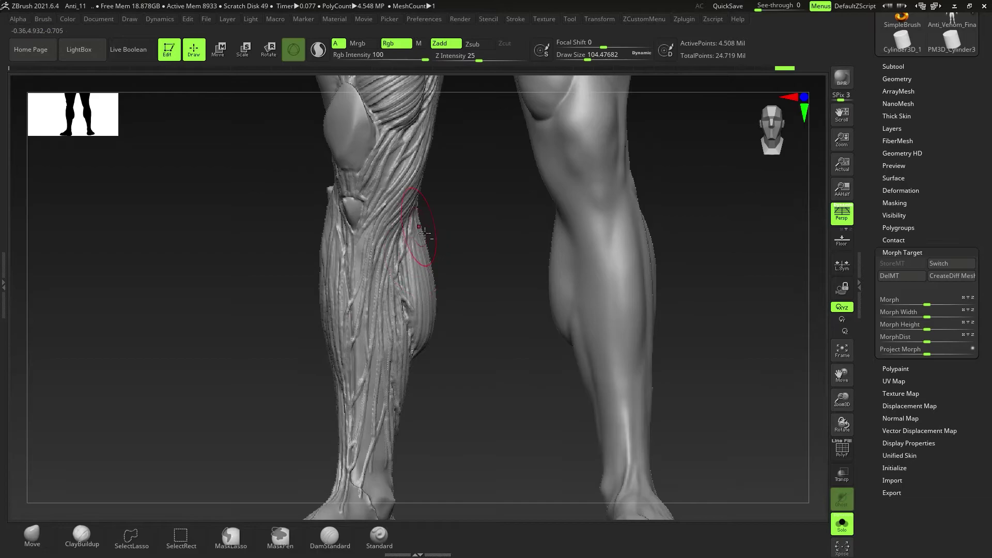
- Undo the clay and Morph strokes and the layer baking, returning to the separate Liquid and Stone layers
right_click_drag(423, 234, 467, 405, "alt")
key("ctrl")
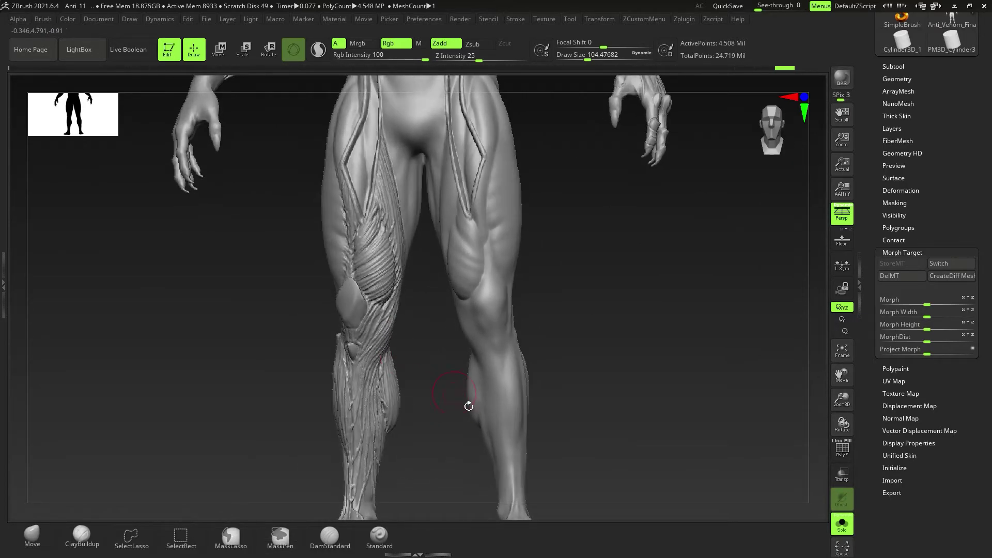
key("ctrl")
key("ctrl+z")
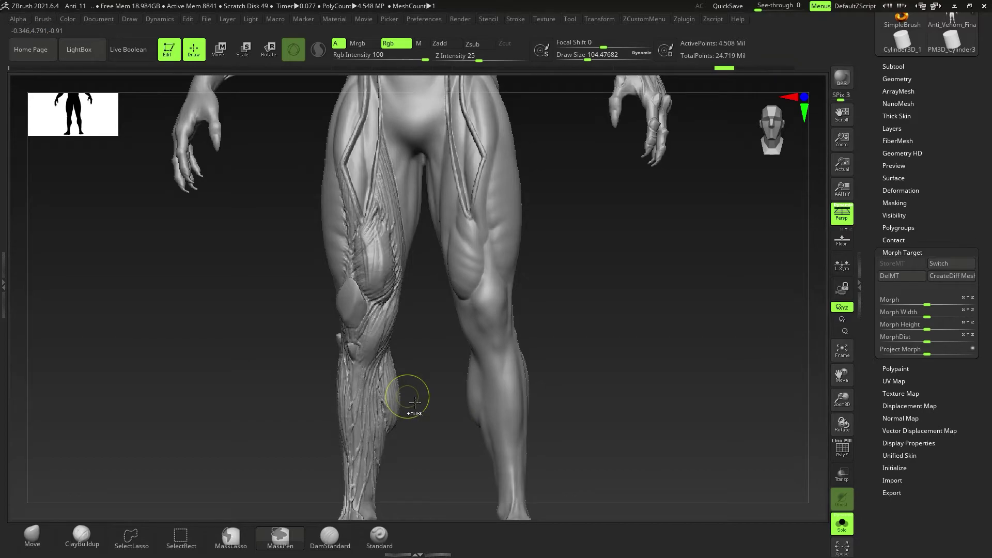
key("ctrl+z")
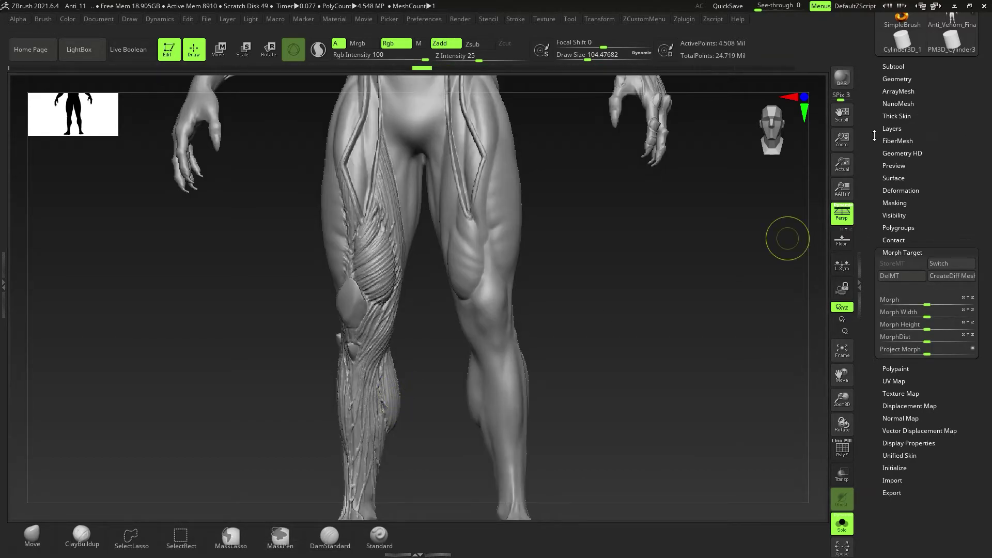
- Hide the Liquid layer and replace the stored morph target with the body's strand-free shape
left_click(894, 129)
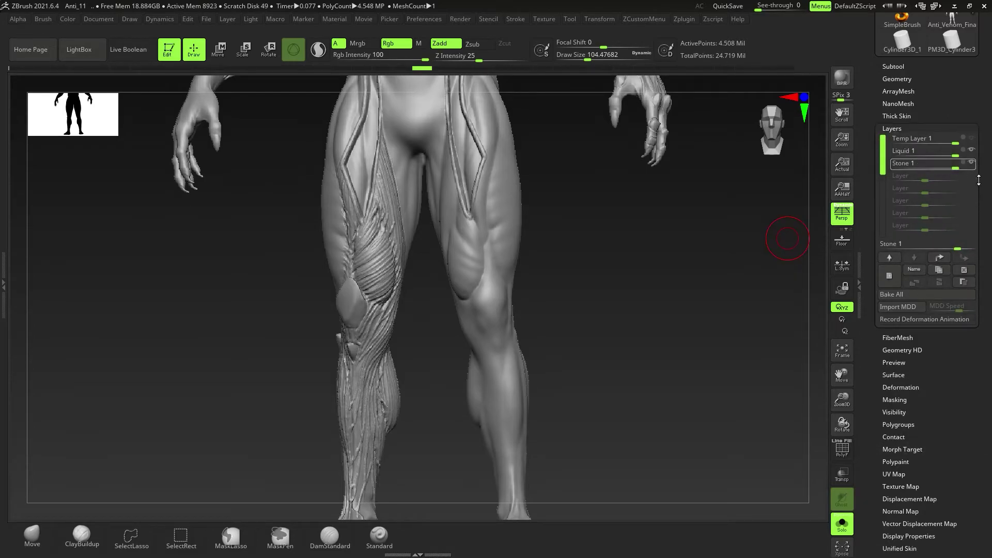
left_click(975, 165)
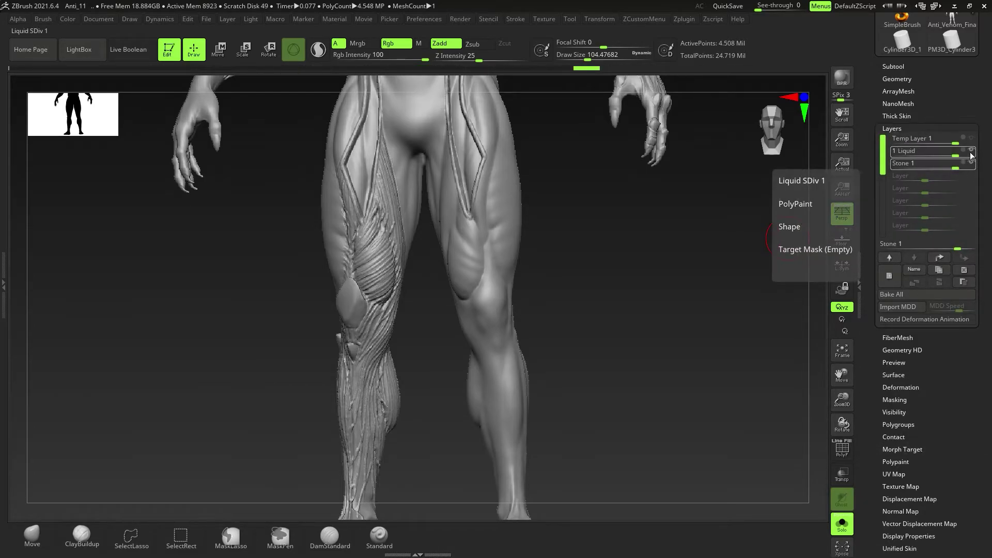
left_click(972, 152)
left_click_drag(439, 319, 406, 338, "alt")
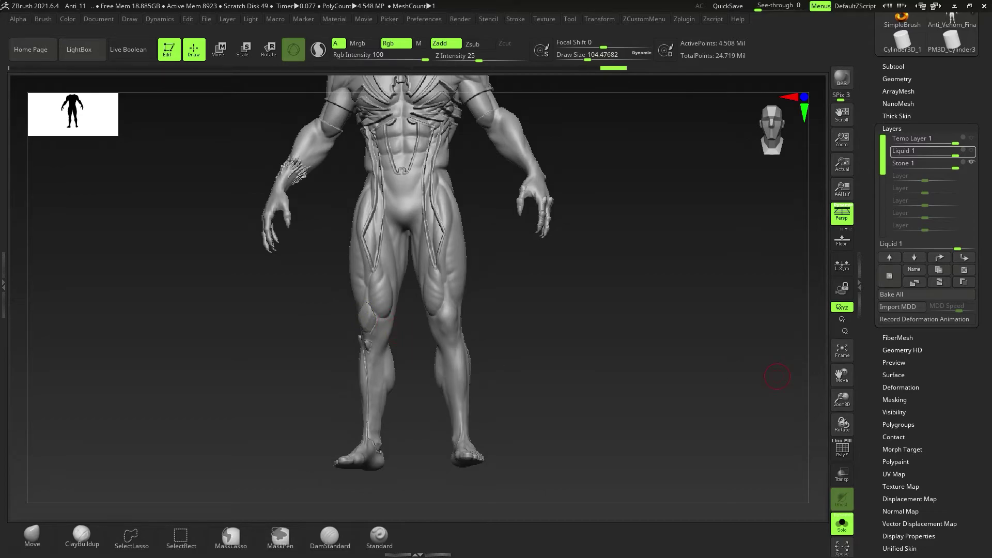
scroll(887, 341, "down", 2)
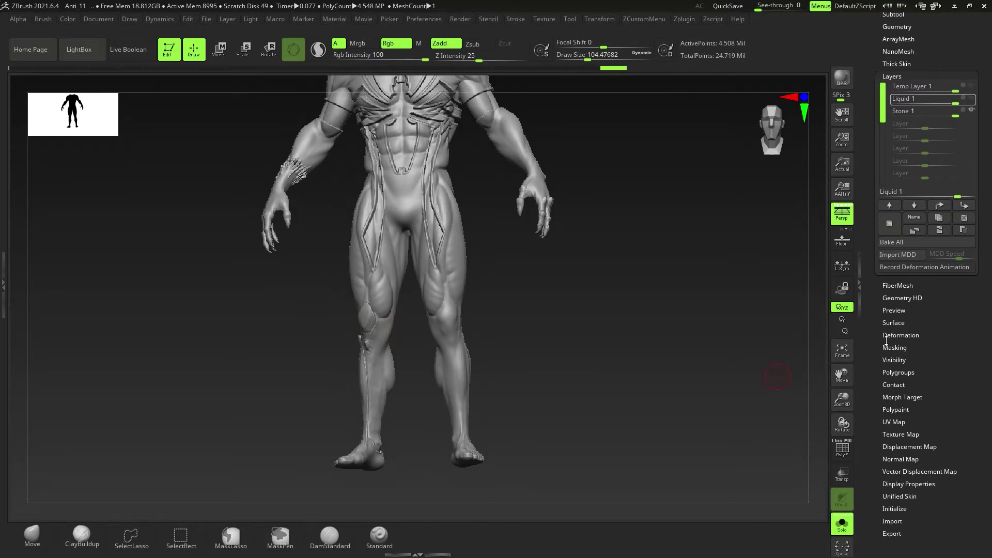
left_click(907, 398)
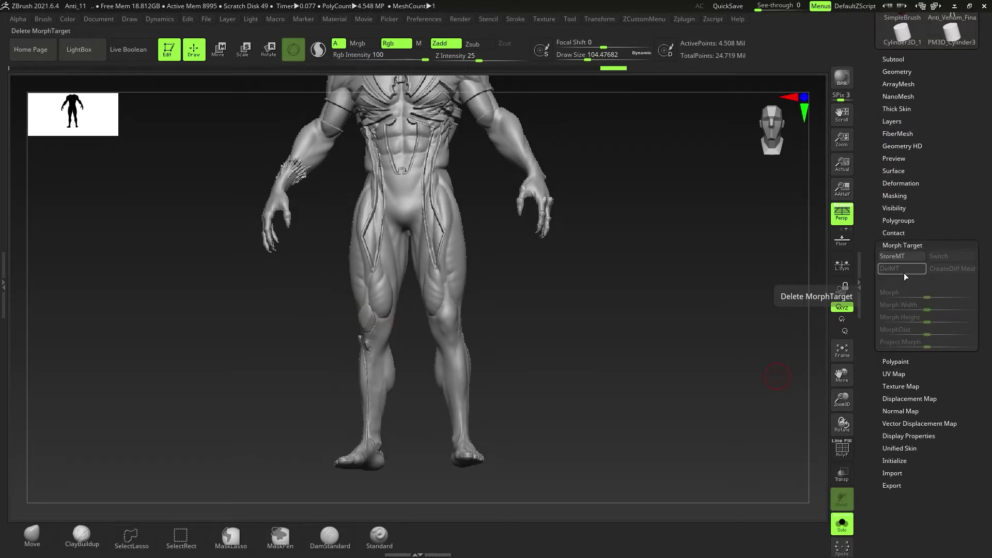
left_click(893, 256)
- Show the Liquid layer and turn on its recording
scroll(938, 254, "up", 7)
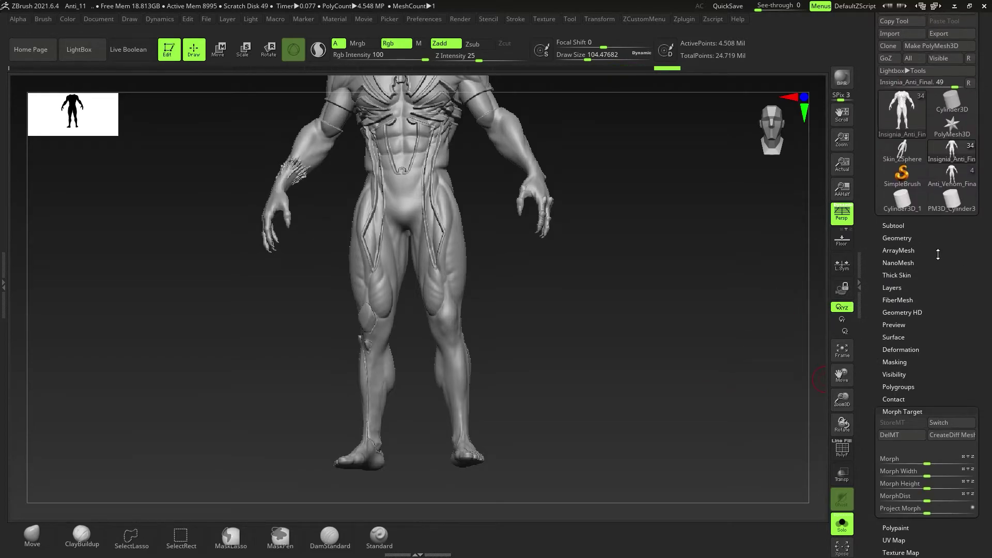
left_click(893, 288)
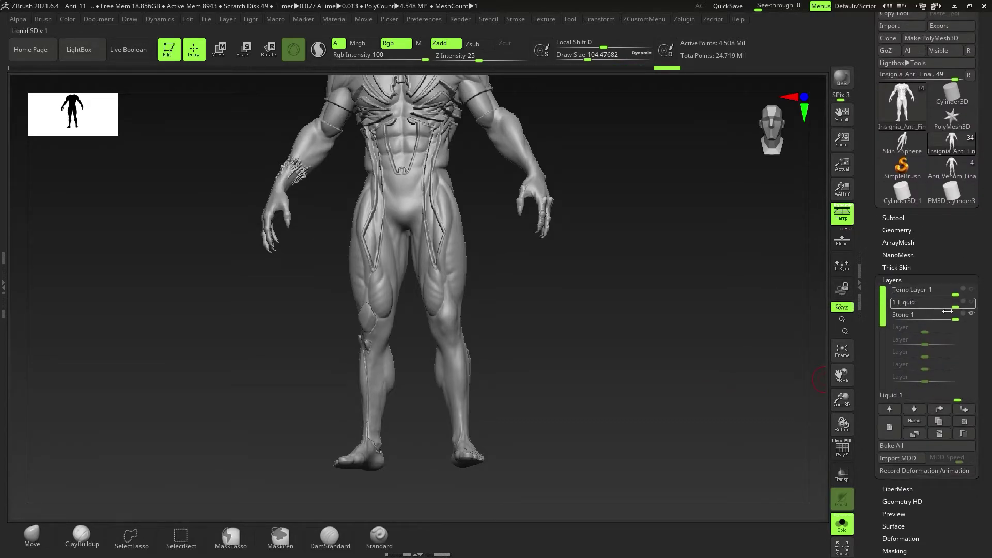
left_click(972, 303)
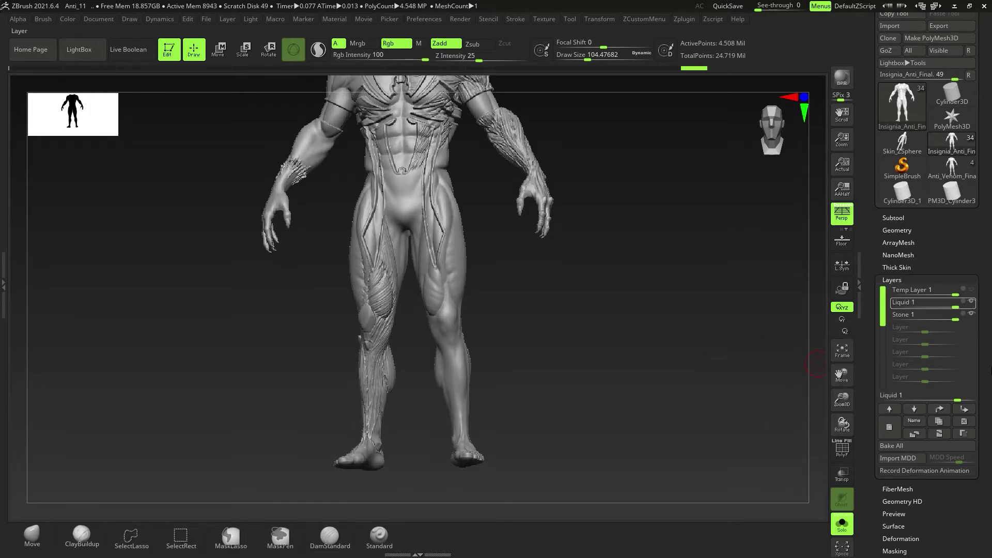
left_click(962, 302)
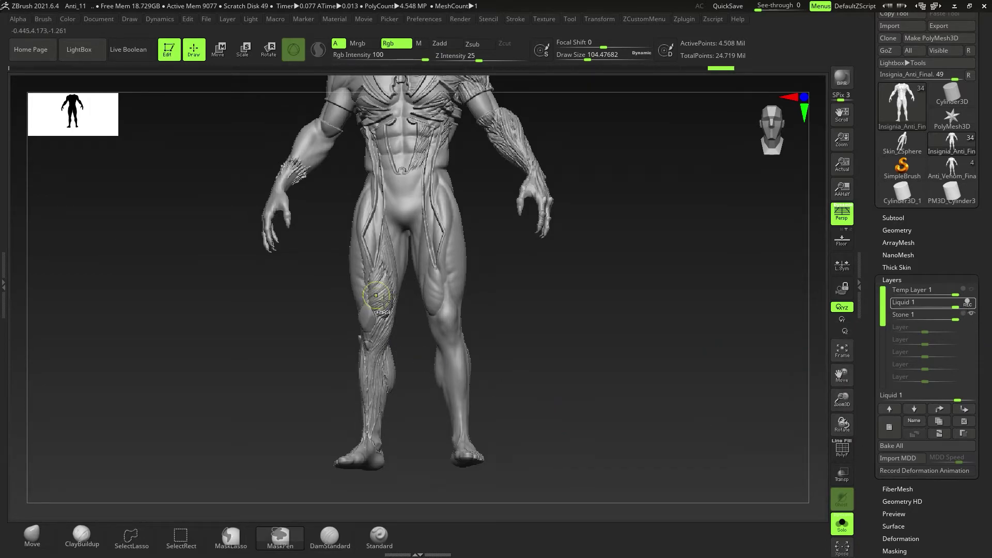
- Sculpt a Liquid strand across the inner edge of the kneecap plate with ClayBuildup at a draw size of about 11.7
right_click_drag(381, 299, 370, 385, "ctrl")
mouse_move(354, 376)
left_mouse_down("shift")
mouse_move(379, 335)
mouse_move(362, 310)
mouse_move(351, 369)
left_mouse_up("shift")
left_click_drag(312, 225, 318, 259)
left_click_drag(393, 289, 344, 323)
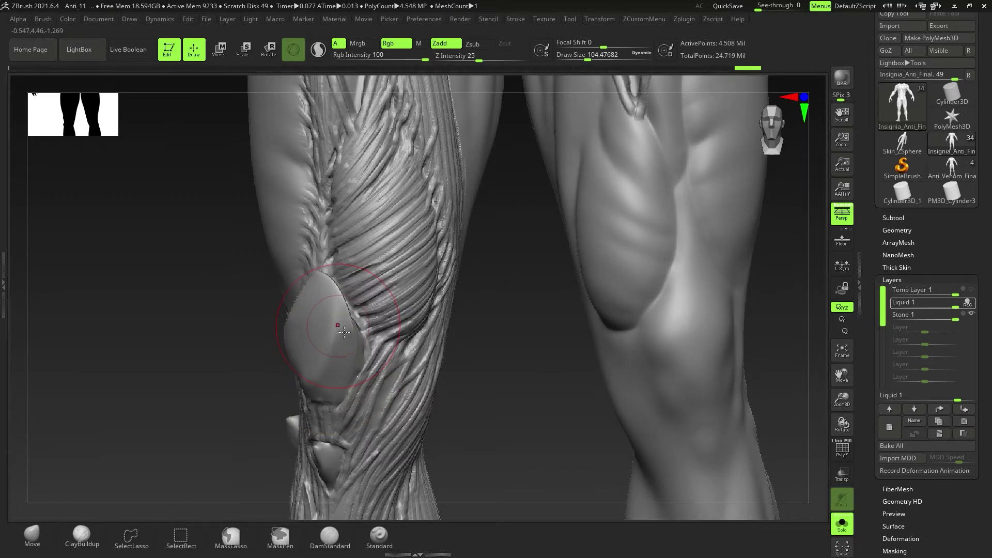
key("s")
mouse_move(343, 324)
right_mouse_down()
mouse_move(370, 349)
mouse_move(344, 315)
mouse_move(313, 301)
right_mouse_up()
key("s")
left_click_drag(313, 301, 298, 302)
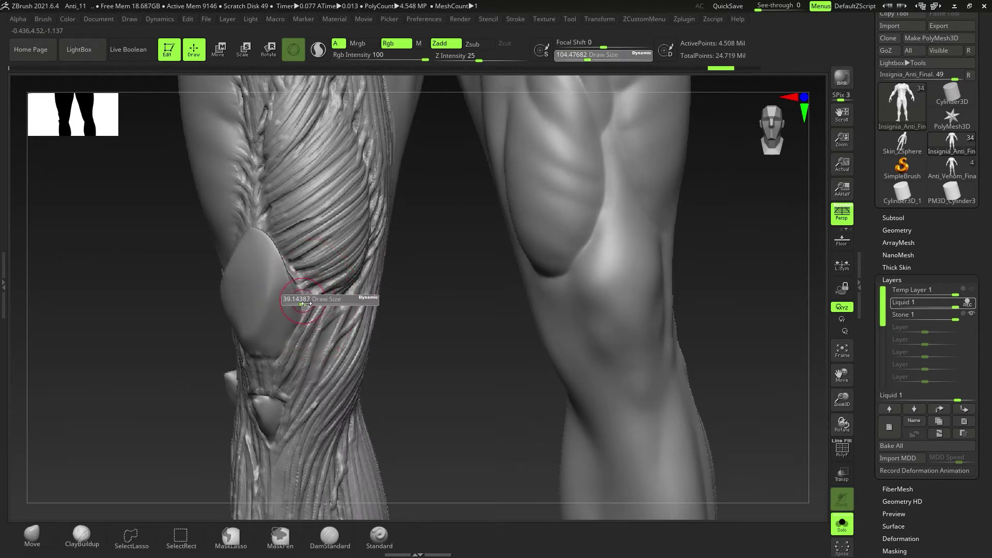
mouse_move(299, 356)
right_mouse_down("ctrl")
mouse_move(284, 510)
mouse_move(362, 492)
right_mouse_up("ctrl")
mouse_move(465, 357)
right_mouse_down()
mouse_move(393, 320)
mouse_move(435, 390)
mouse_move(428, 373)
right_mouse_up()
key("s")
left_click_drag(428, 374, 425, 375)
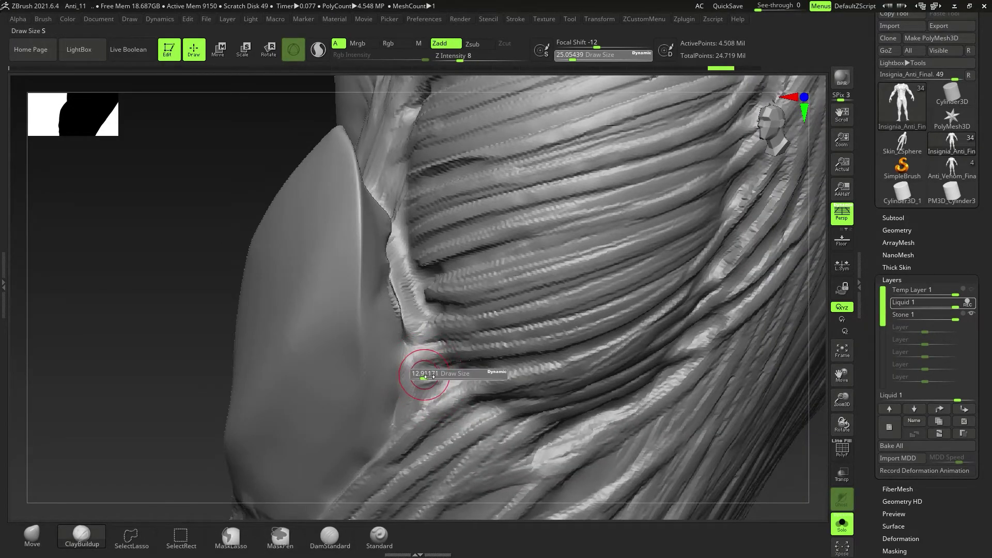
right_click_drag(425, 375, 393, 369)
left_click_drag(364, 378, 441, 363)
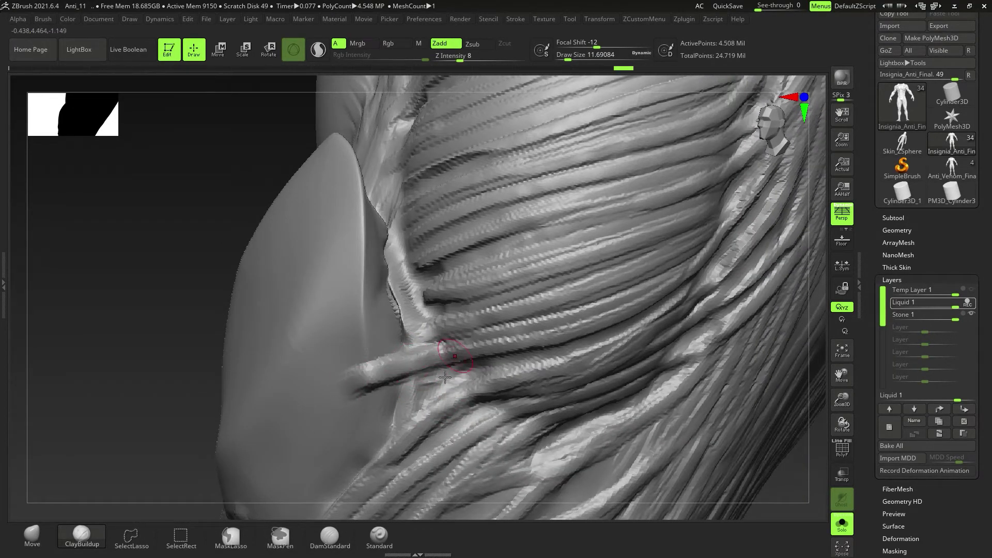
mouse_move(443, 350)
right_mouse_down()
mouse_move(445, 341)
mouse_move(455, 357)
mouse_move(398, 372)
mouse_move(460, 341)
right_mouse_up()
- Sculpt several more Liquid strands reaching over the outer side of the kneecap plate with ClayBuildup
mouse_move(349, 409)
right_mouse_down()
mouse_move(414, 387)
mouse_move(350, 410)
right_mouse_up()
left_click_drag(283, 256, 353, 390)
left_click_drag(332, 316, 442, 443)
left_click_drag(366, 339, 448, 445)
mouse_move(448, 445)
right_mouse_down()
mouse_move(344, 348)
mouse_move(343, 288)
right_mouse_up()
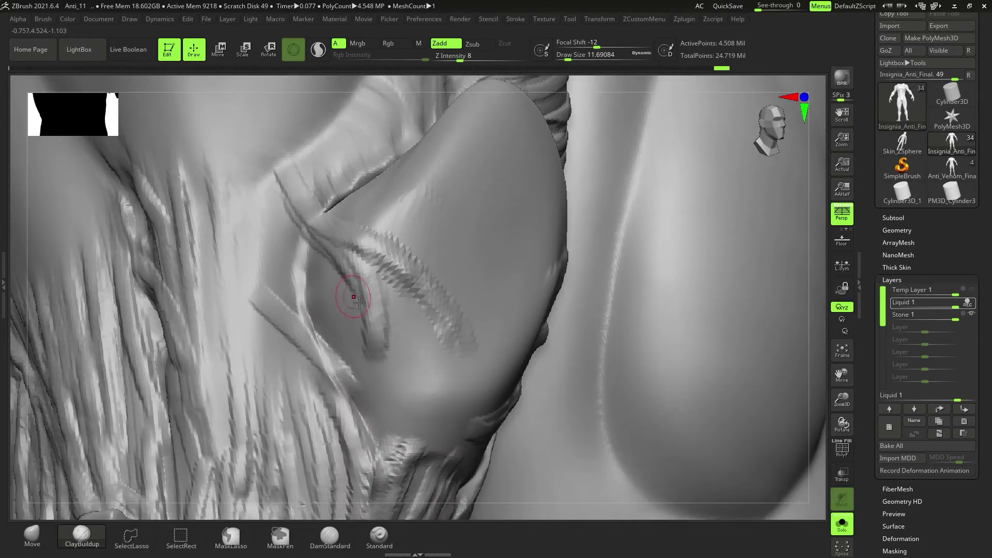
mouse_move(305, 199)
left_mouse_down()
mouse_move(345, 455)
mouse_move(366, 266)
left_mouse_up()
mouse_move(341, 222)
right_mouse_down("ctrl")
mouse_move(470, 354)
mouse_move(432, 334)
mouse_move(510, 339)
mouse_move(476, 329)
right_mouse_up("ctrl")
- Soften the Liquid strands on the outer side of the kneecap plate with the Morph brush at a draw size of about 11.7
key("space")
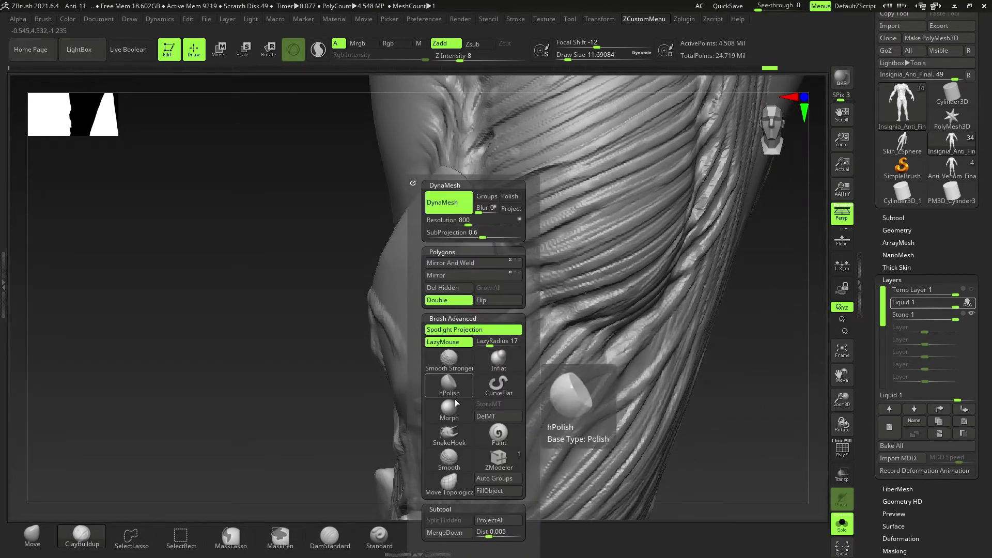
left_click(448, 410)
right_click_drag(367, 398, 450, 396, "ctrl")
mouse_move(451, 397)
left_mouse_down()
mouse_move(421, 417)
mouse_move(466, 394)
mouse_move(438, 421)
left_mouse_up()
left_click_drag(483, 295, 469, 297)
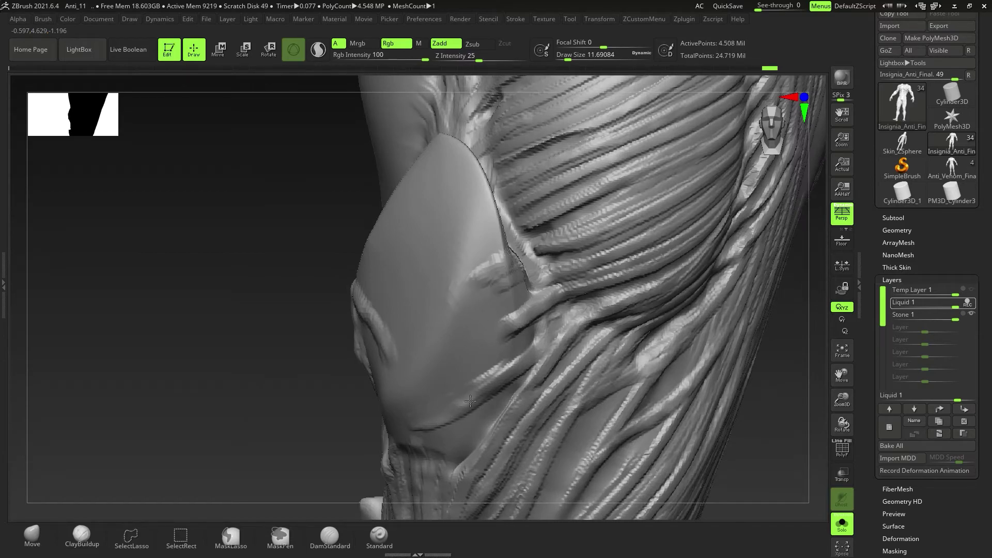
left_click_drag(409, 332, 381, 325)
right_click_drag(381, 339, 416, 316)
- Enlarge the Morph brush to a draw size of about 26.9 and erase strand detail on the inner side of the kneecap plate
key("s")
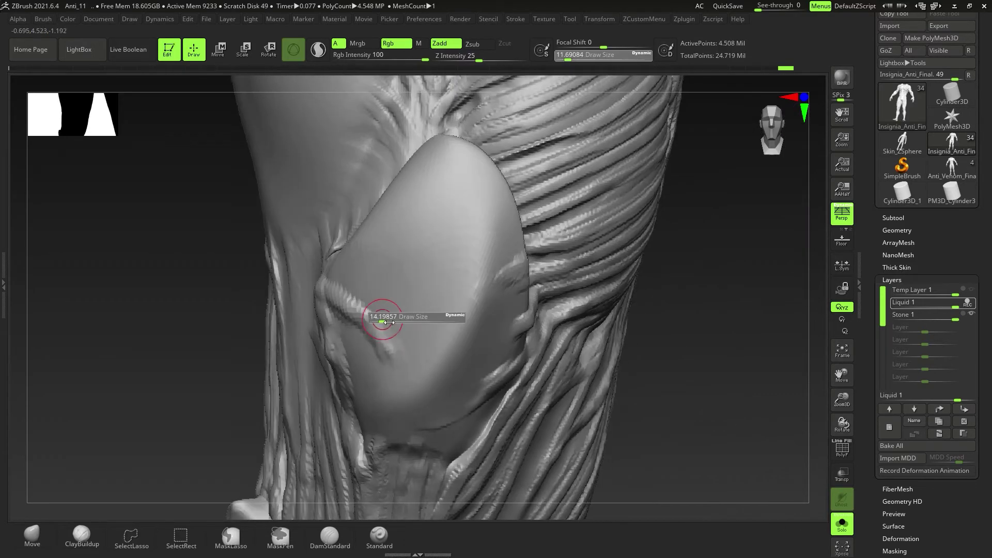
left_click_drag(381, 321, 356, 306)
mouse_move(382, 319)
right_mouse_down()
mouse_move(421, 340)
mouse_move(548, 338)
right_mouse_up()
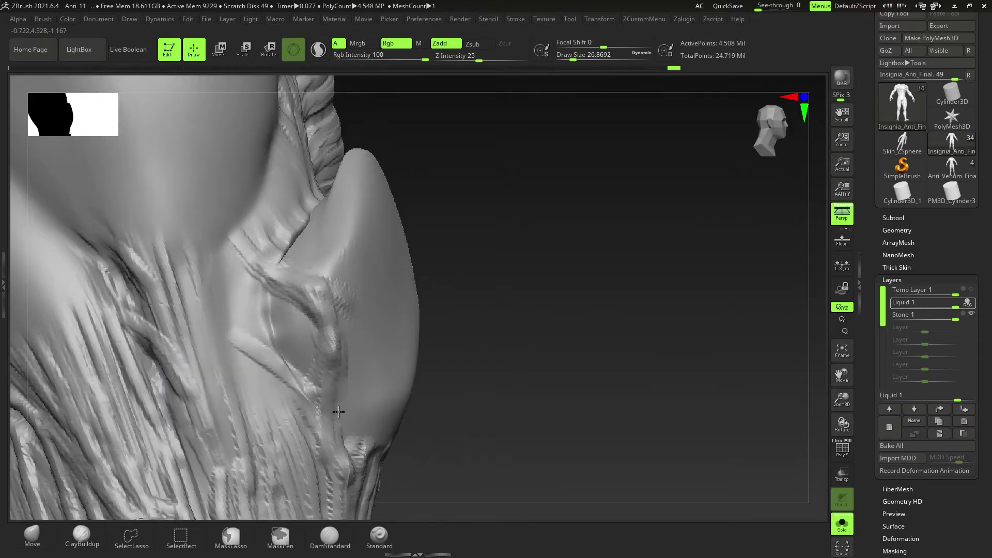
left_click_drag(335, 439, 243, 349)
right_click_drag(191, 336, 166, 378, "ctrl")
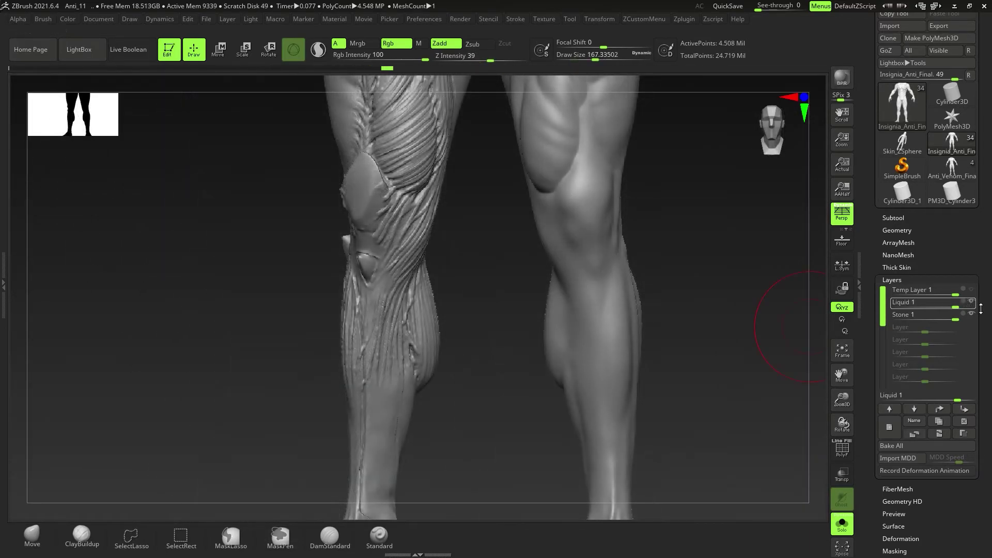
- Hide the Stone and Liquid layers and replace the stored morph target with the plain body shape
left_click(971, 315)
left_click(971, 303)
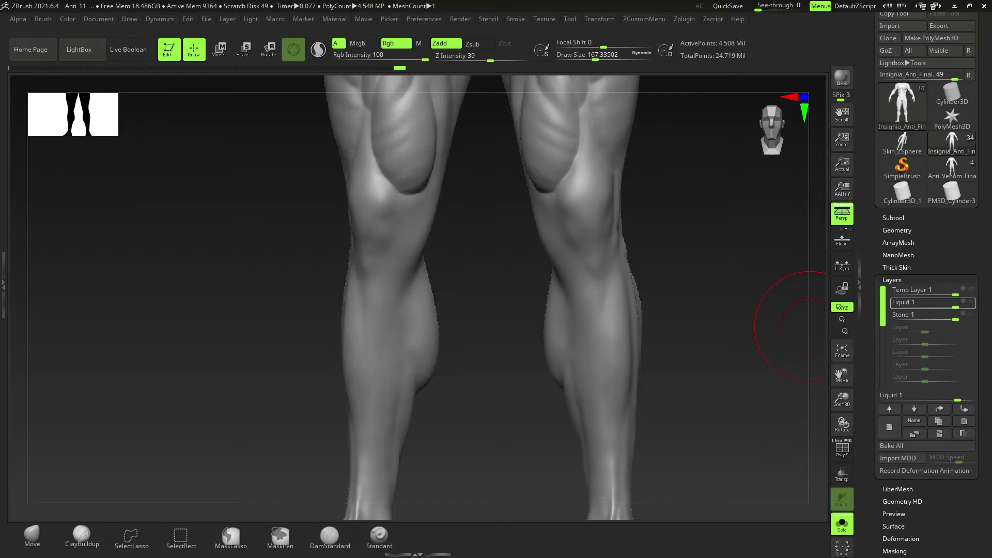
left_click_drag(982, 508, 981, 355)
scroll(917, 405, "down", 3)
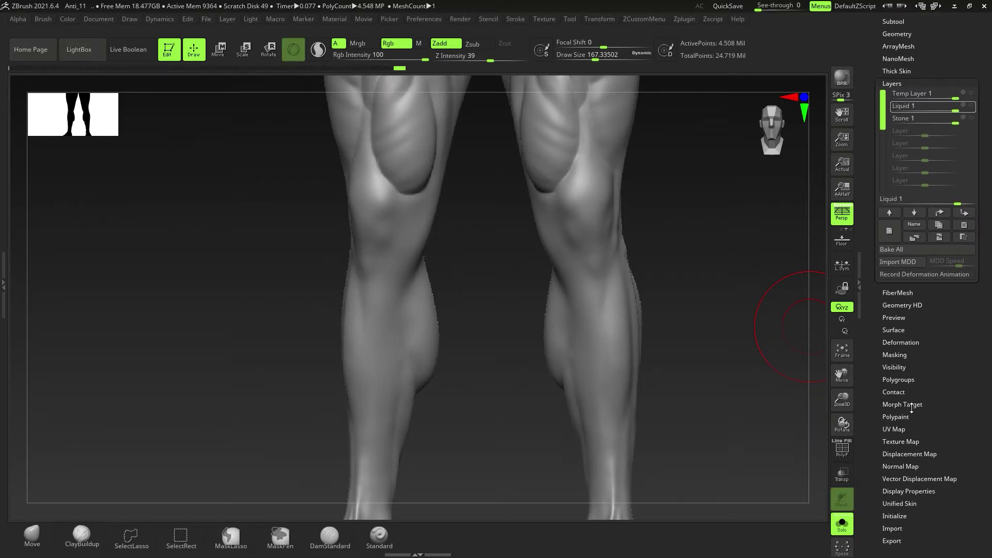
left_click(912, 405)
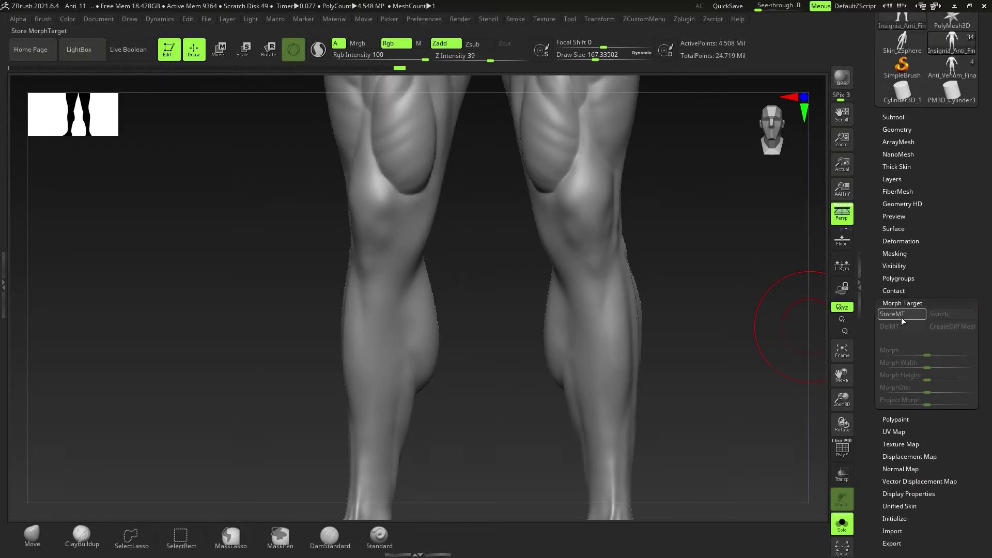
left_click(902, 314)
- Show the Liquid and Stone layers again and turn on recording for the Liquid layer
scroll(979, 330, "up", 8)
left_click(893, 305)
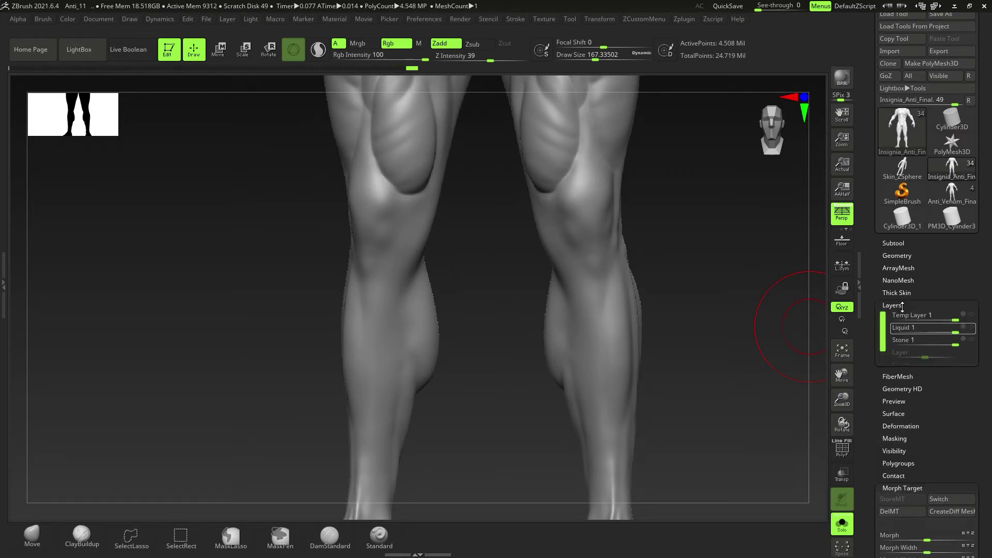
left_click(967, 329)
left_click(967, 342)
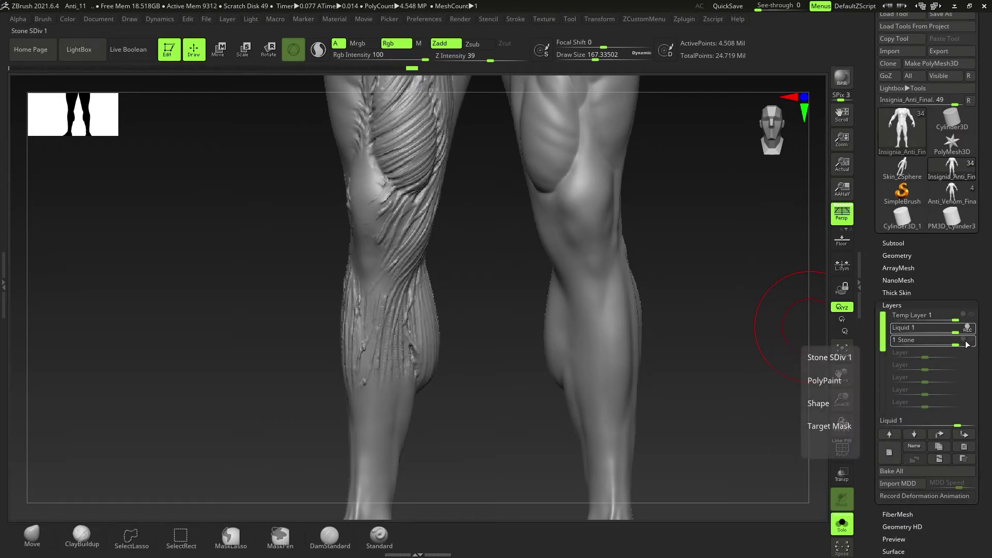
left_click(972, 342)
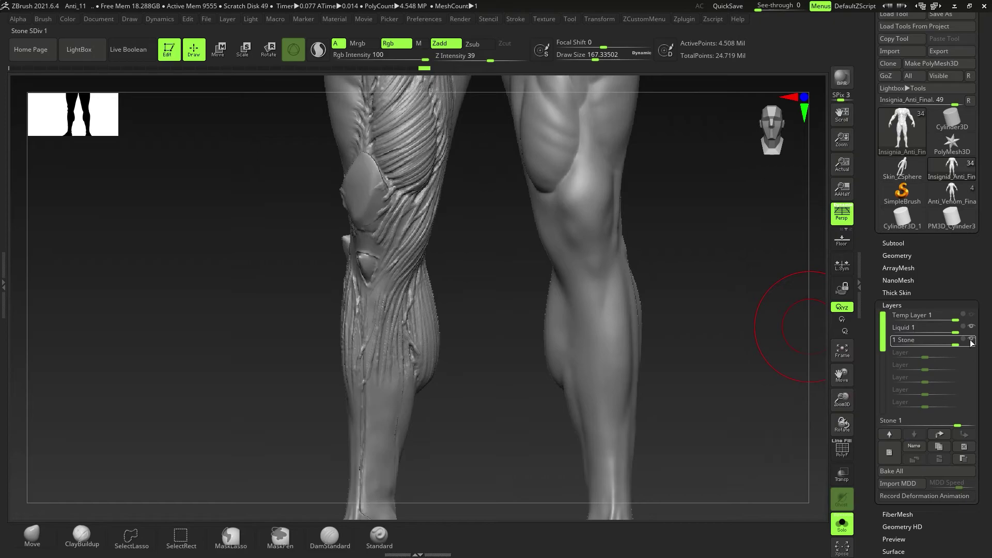
left_click(962, 329)
left_click(962, 328)
- Try to erase the strands and kneecap plate back to the plain body with the Morph brush at a draw size of about 167
right_click_drag(390, 349, 416, 304, "alt")
right_click_drag(414, 239, 430, 308, "ctrl")
scroll(429, 309, "down", 5)
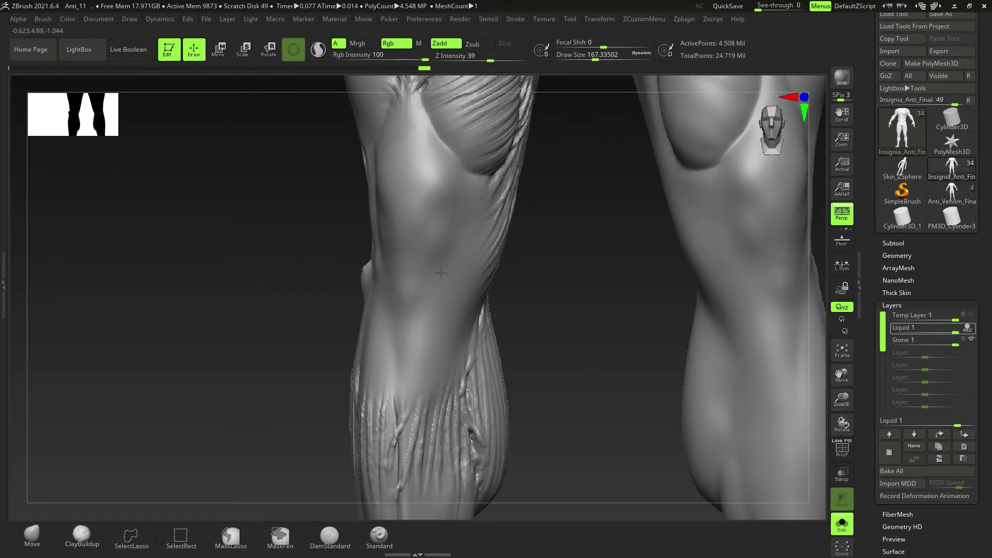
key("ctrl")
right_click_drag(358, 287, 359, 273, "ctrl")
right_click_drag(393, 287, 399, 328)
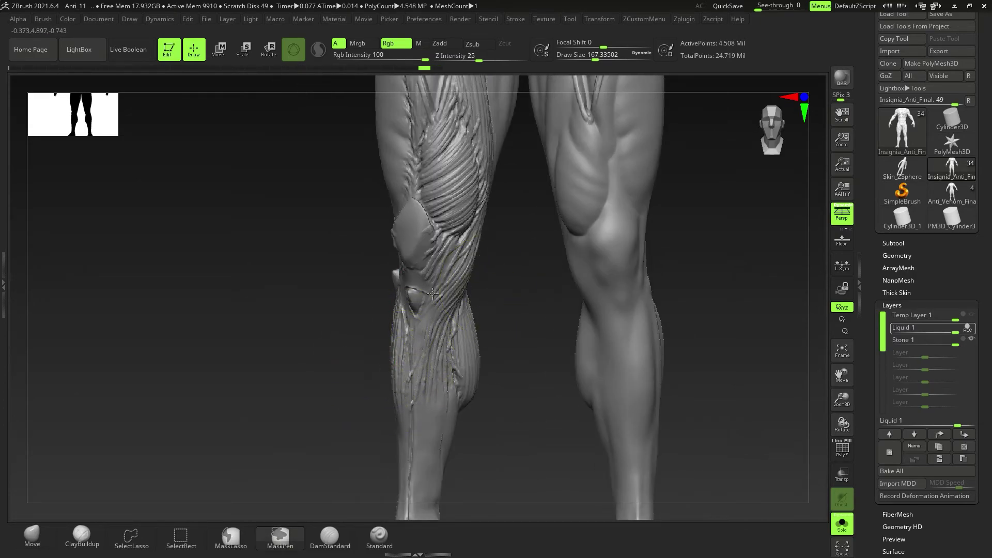
- Frame the whole body, turn off Solo to show the other subtools, and examine the complete character
key("f")
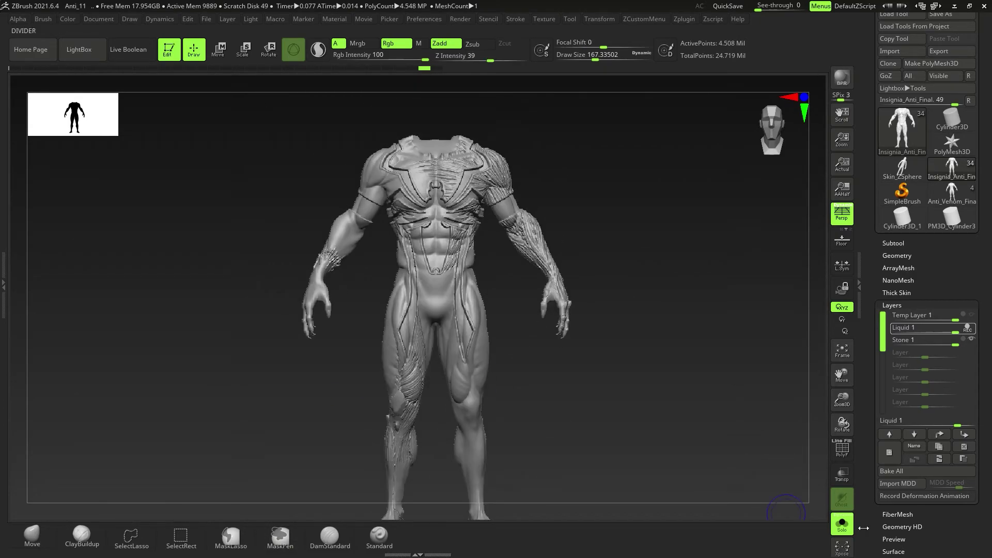
right_click_drag(428, 324, 423, 408, "alt")
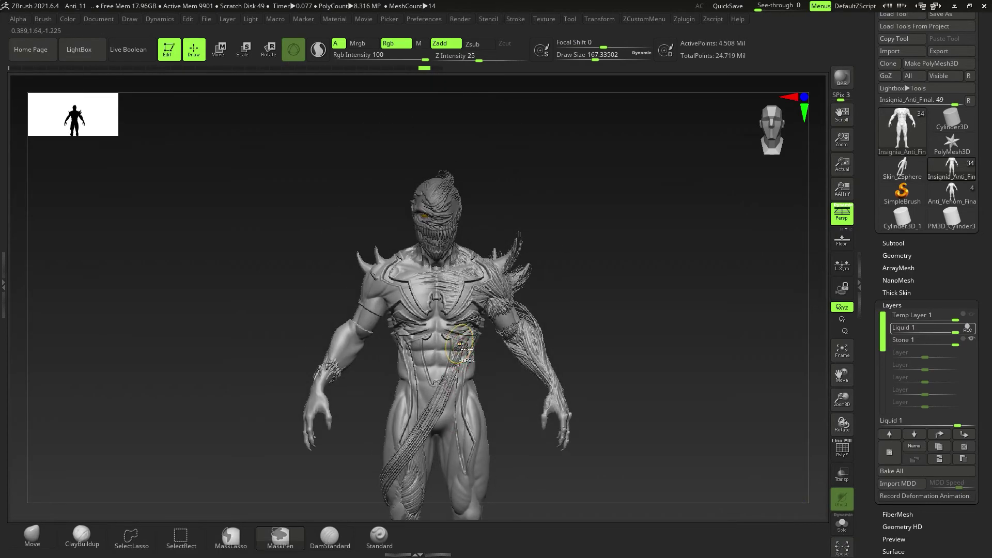
mouse_move(466, 349)
right_mouse_down("ctrl")
mouse_move(509, 377)
mouse_move(485, 395)
mouse_move(501, 401)
mouse_move(485, 326)
mouse_move(429, 362)
mouse_move(461, 340)
right_mouse_up("ctrl")
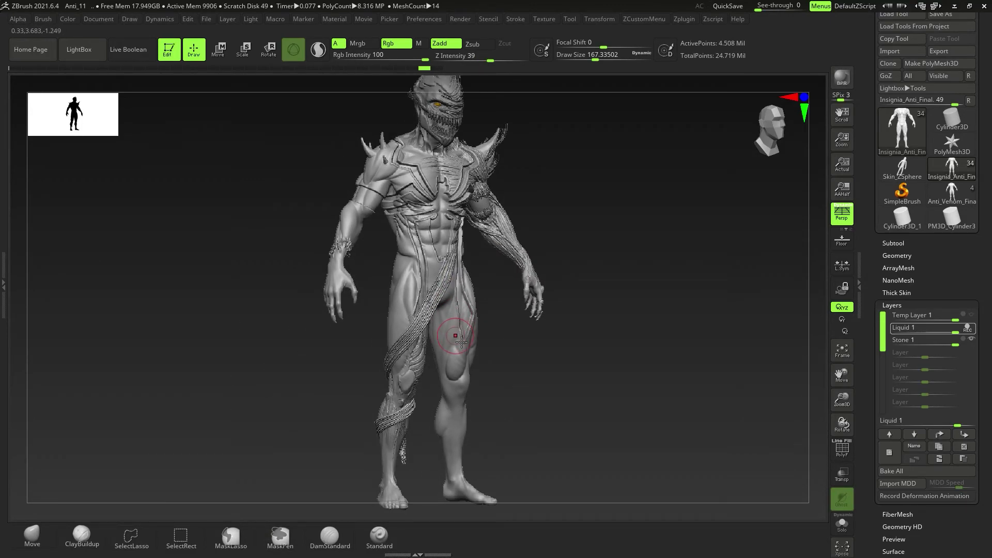